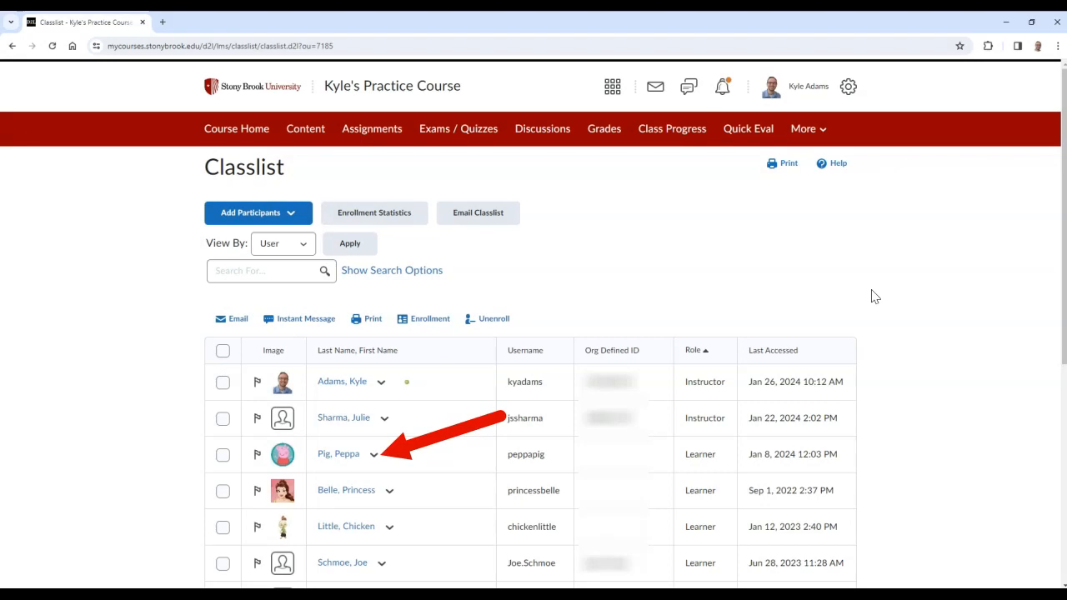
Open the accommodations of the first Learner in the classlist and enable modifying the quiz time limit
click(375, 455)
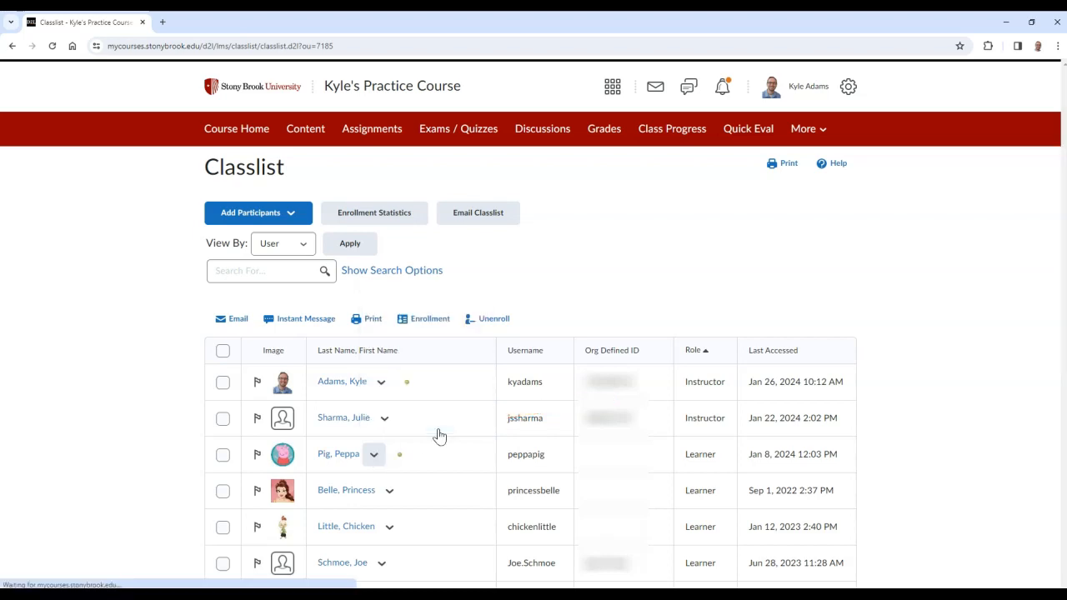
click(426, 417)
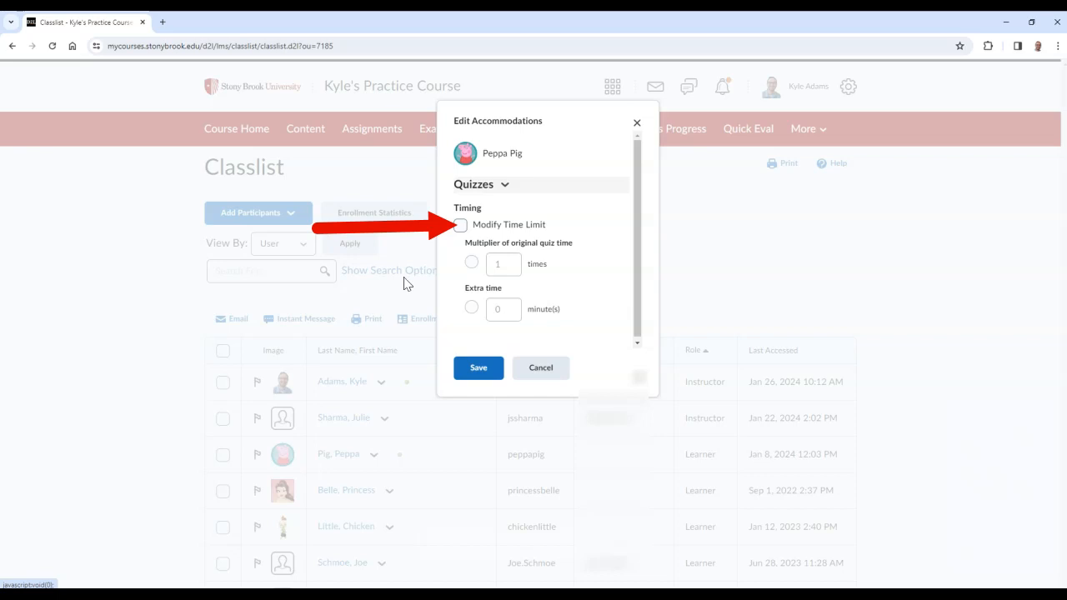
click(460, 226)
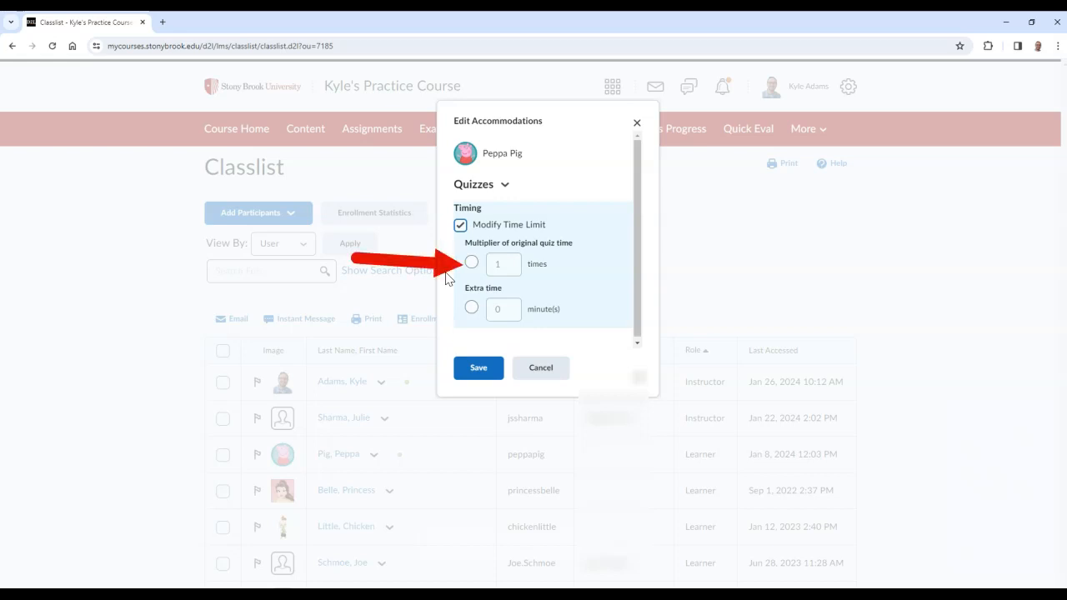
Set the learner's quiz time limit to a multiplier of 2 times the original quiz time
click(472, 263)
click(500, 266)
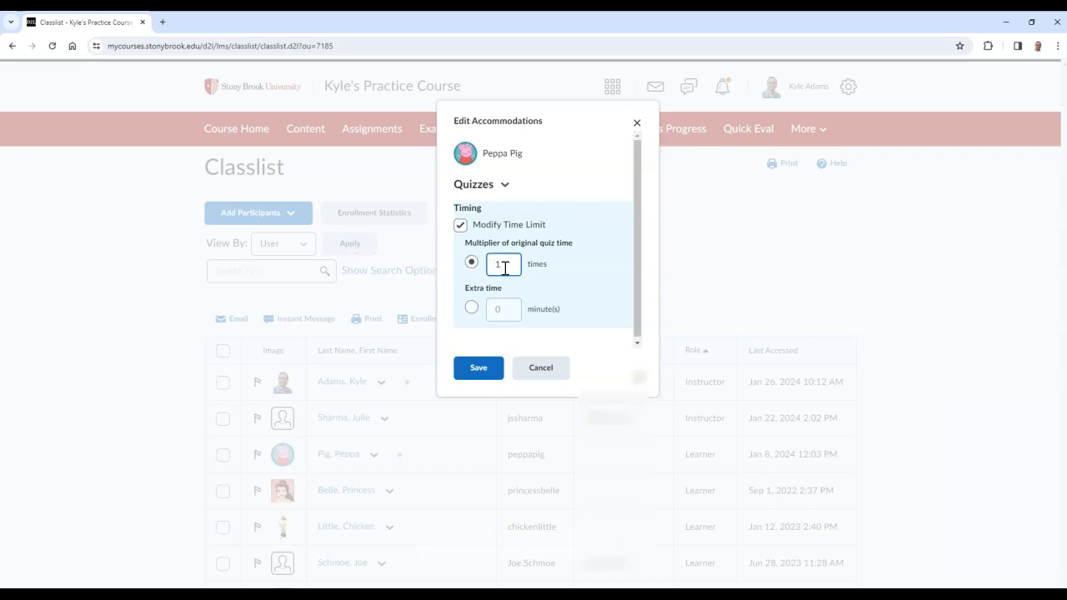
key(BackSpace)
text(2)
click(586, 263)
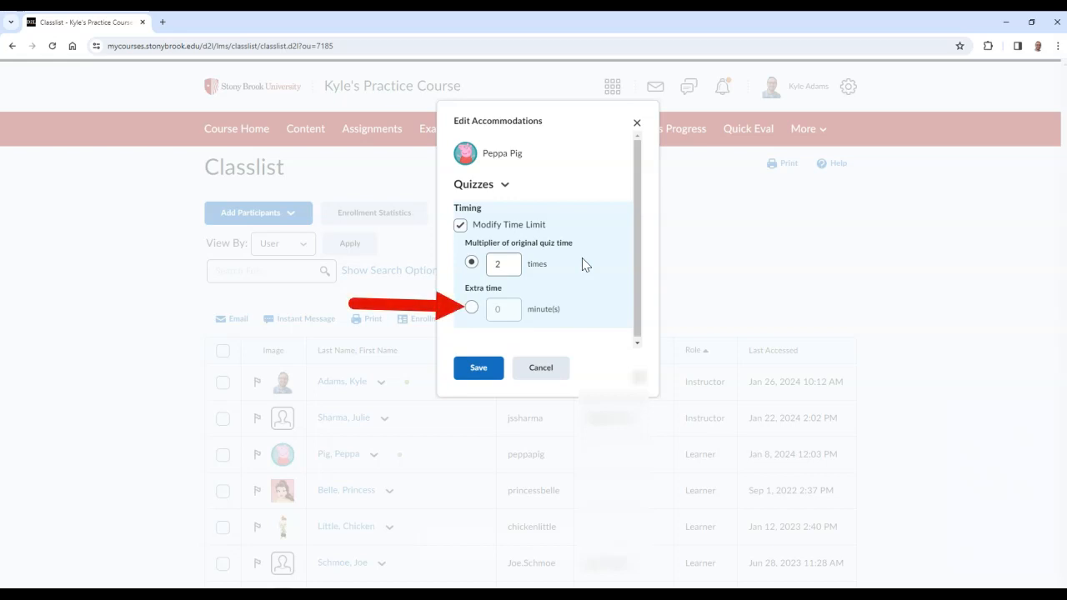
Give the learner 30 minutes of extra quiz time instead of a multiplier and save the accommodations
click(472, 308)
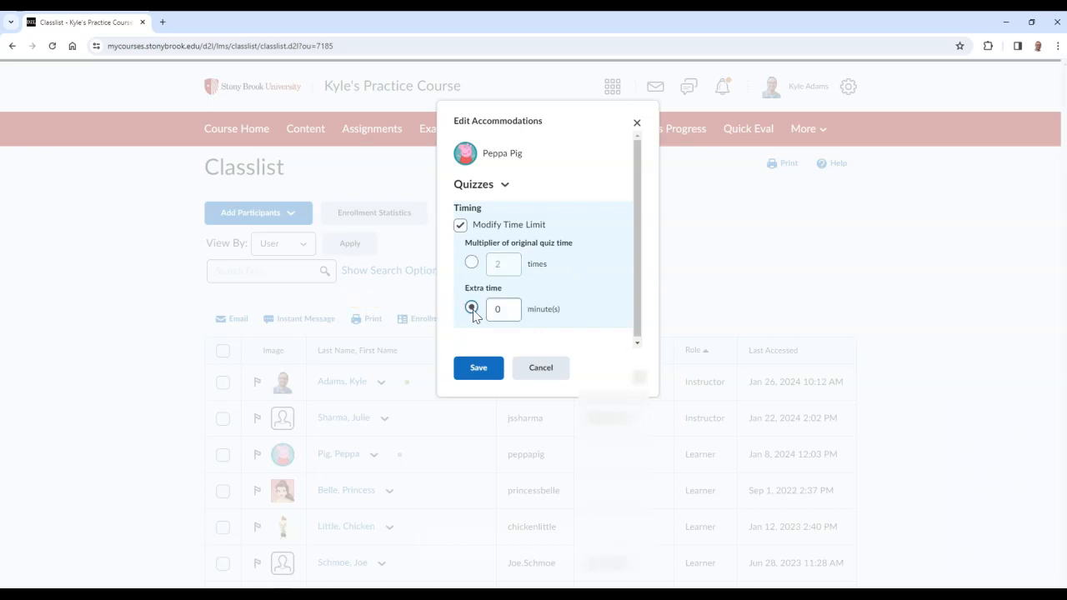
drag(505, 309, 489, 308)
text(30)
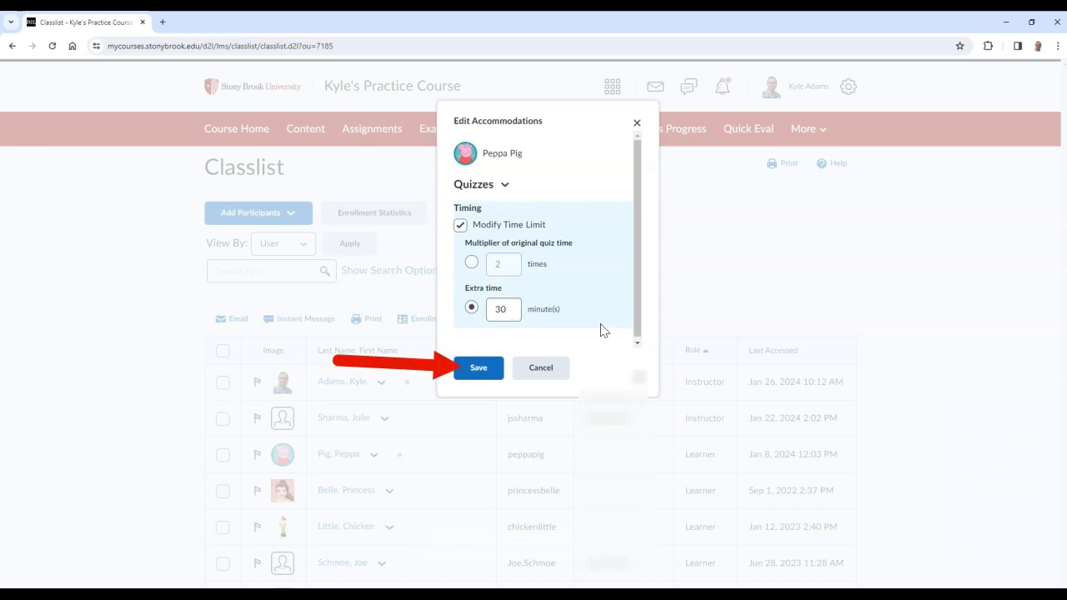
click(501, 377)
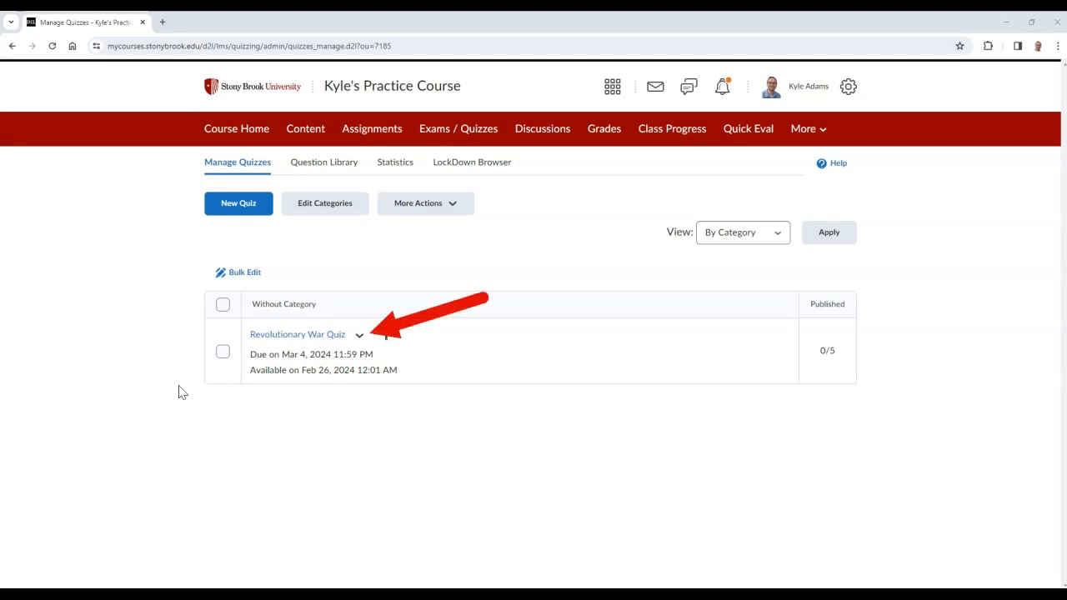
Edit the Revolutionary War Quiz and start adding users to special access from its availability conditions
click(360, 336)
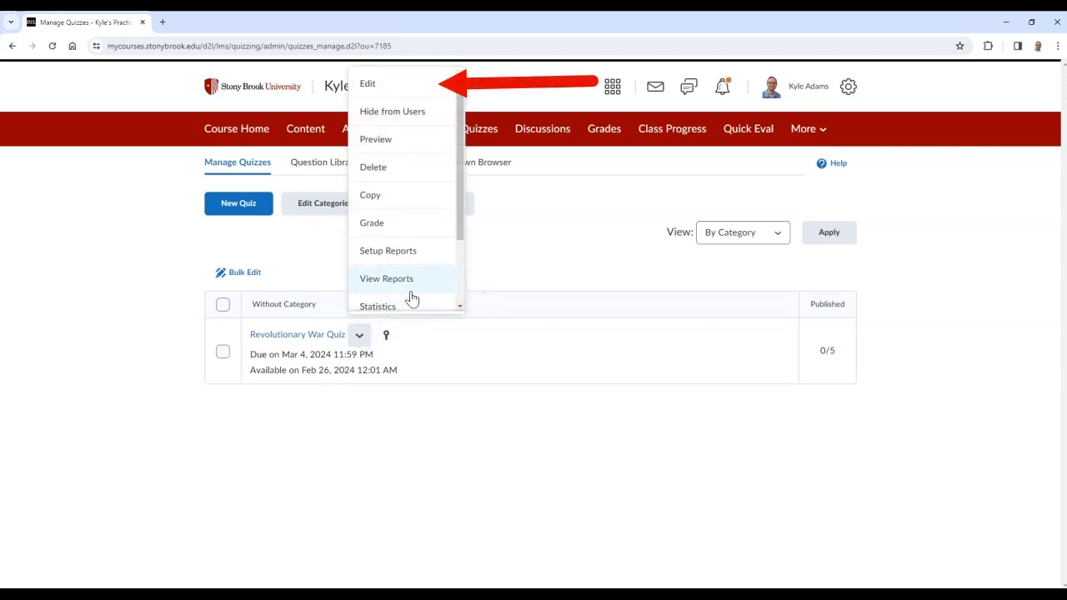
click(437, 89)
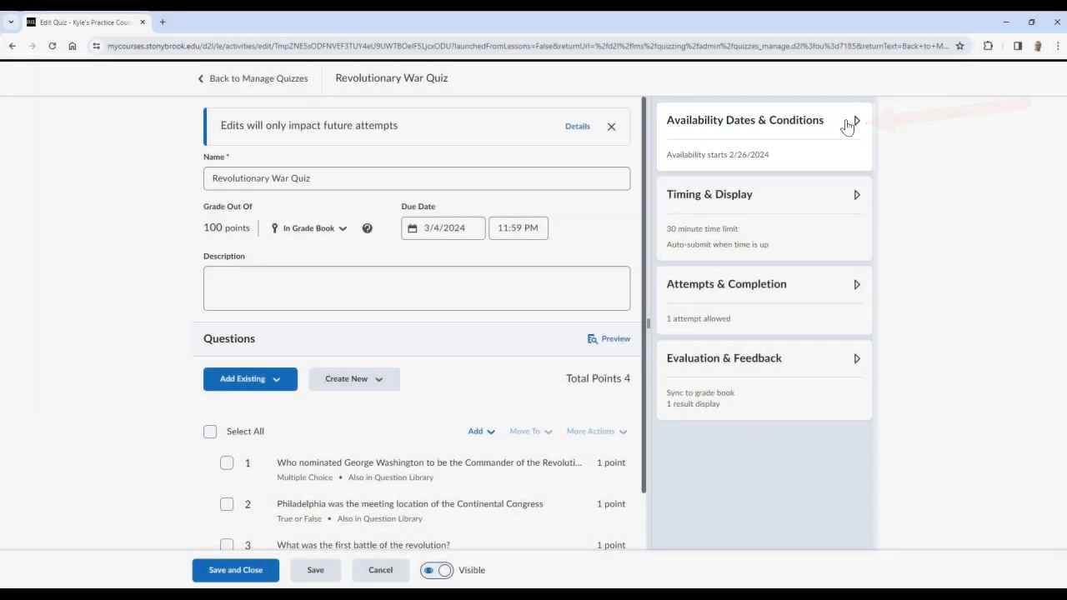
click(852, 122)
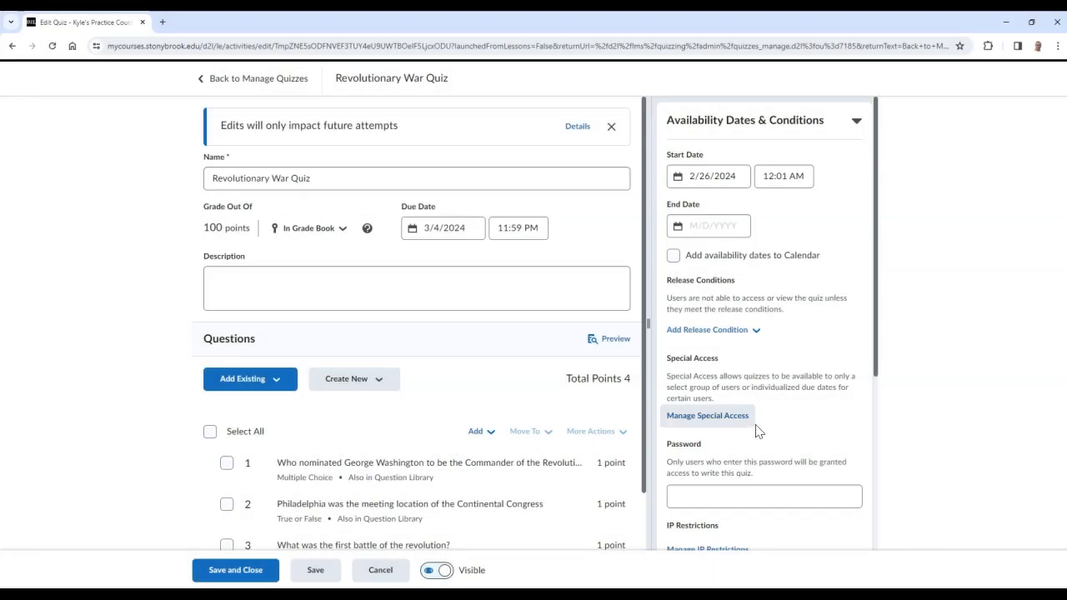
click(746, 430)
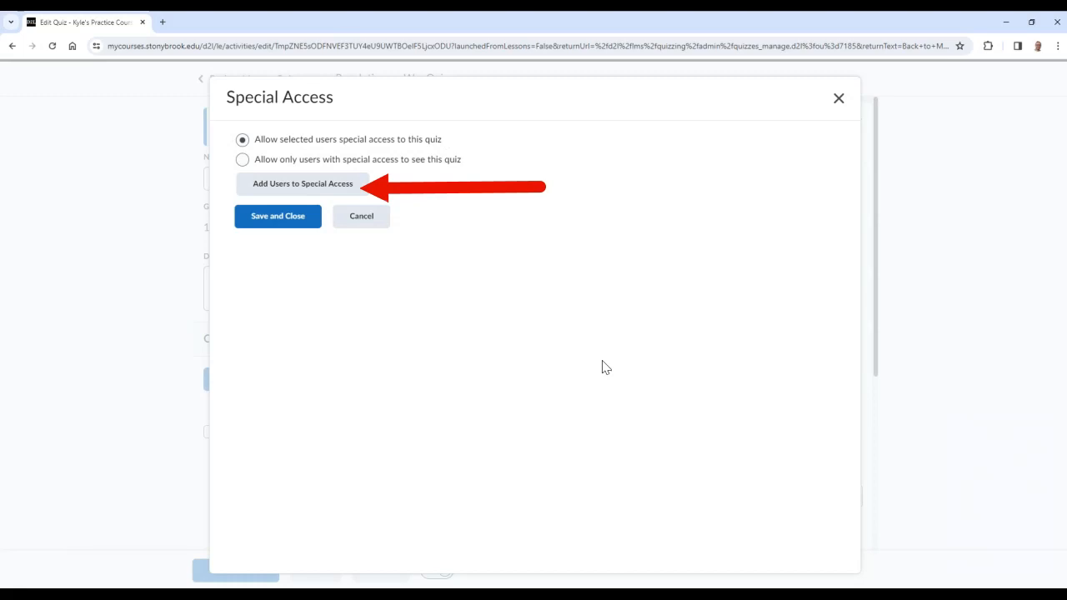
click(367, 195)
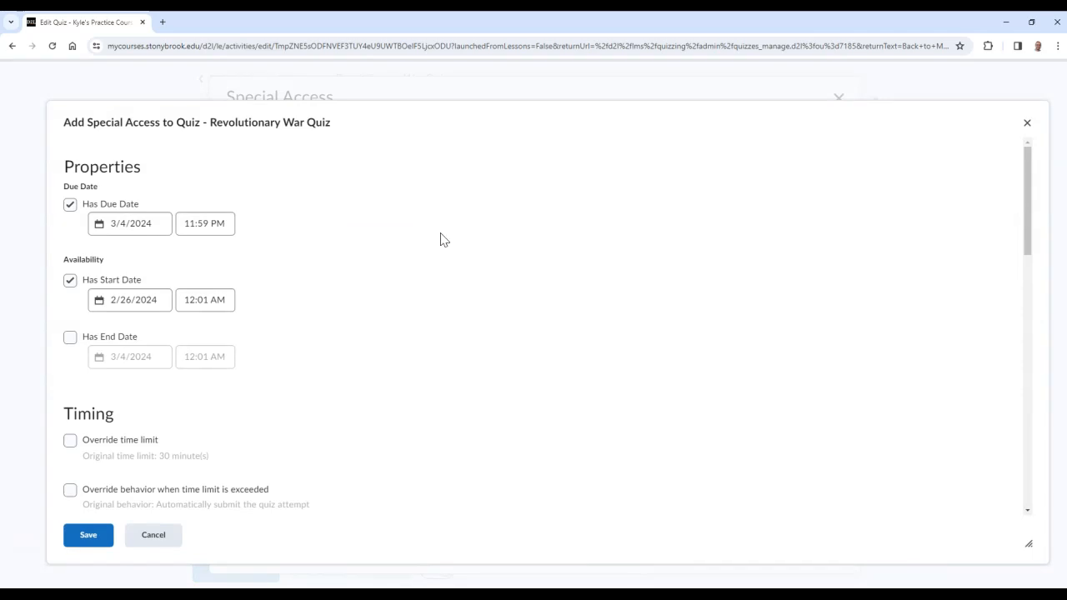
Override the quiz time limit for the special access with a multiplier of 1.5
scroll(442, 235, down, 1)
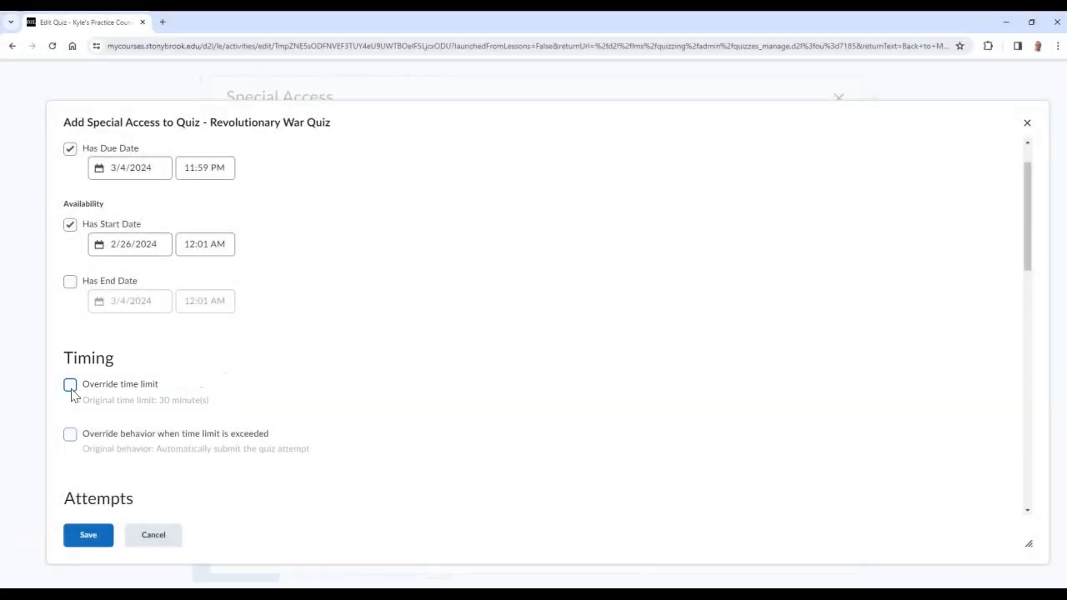
click(70, 387)
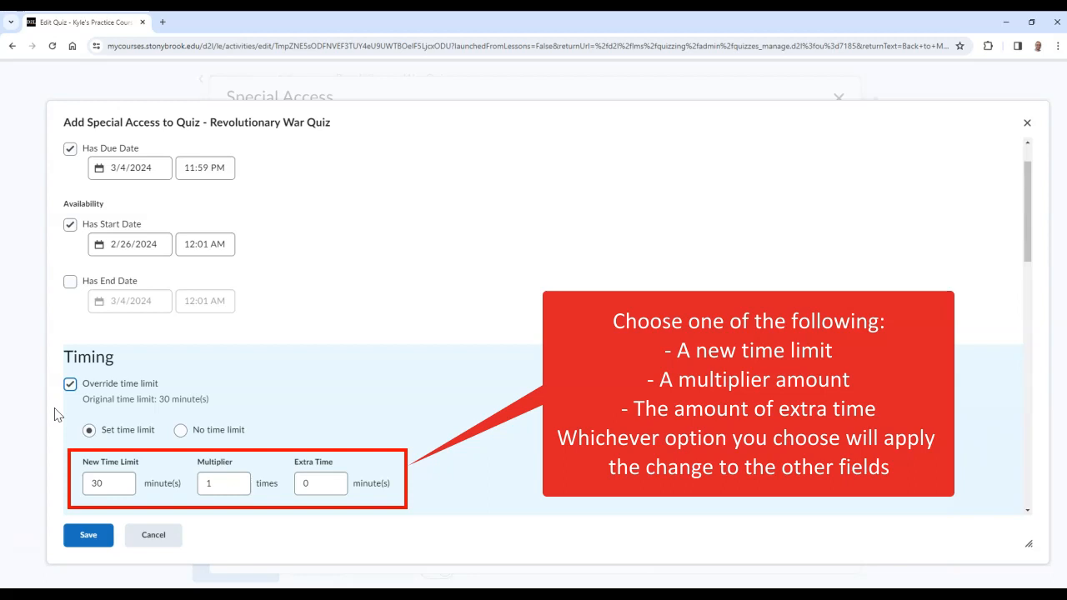
drag(225, 484, 198, 490)
text(1.5)
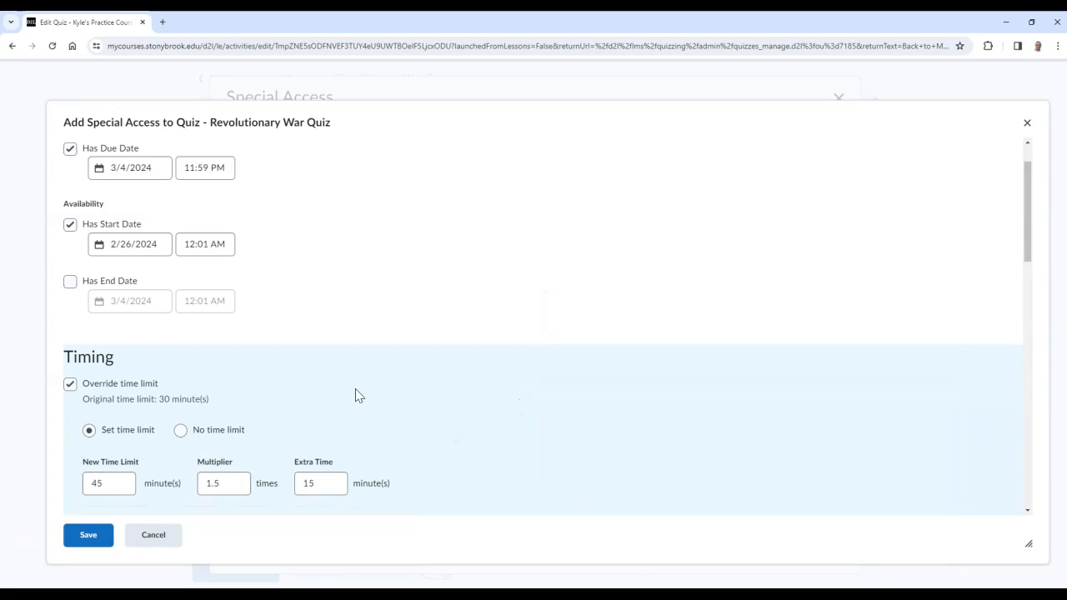
Assign the special access to the first two users in the list, and save both the special access and the quiz
scroll(355, 395, down, 1)
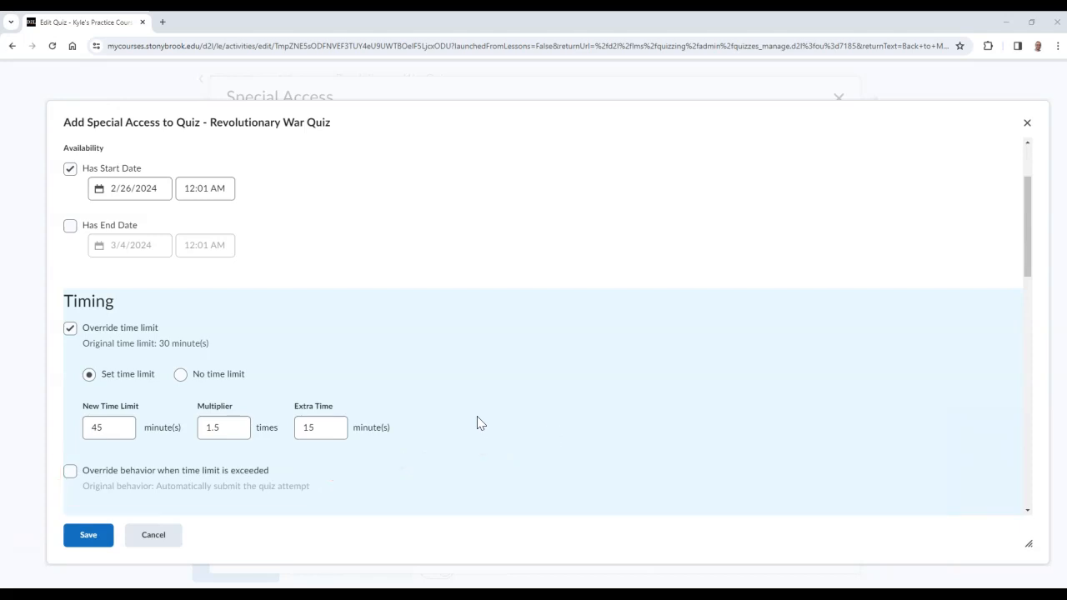
scroll(477, 417, down, 5)
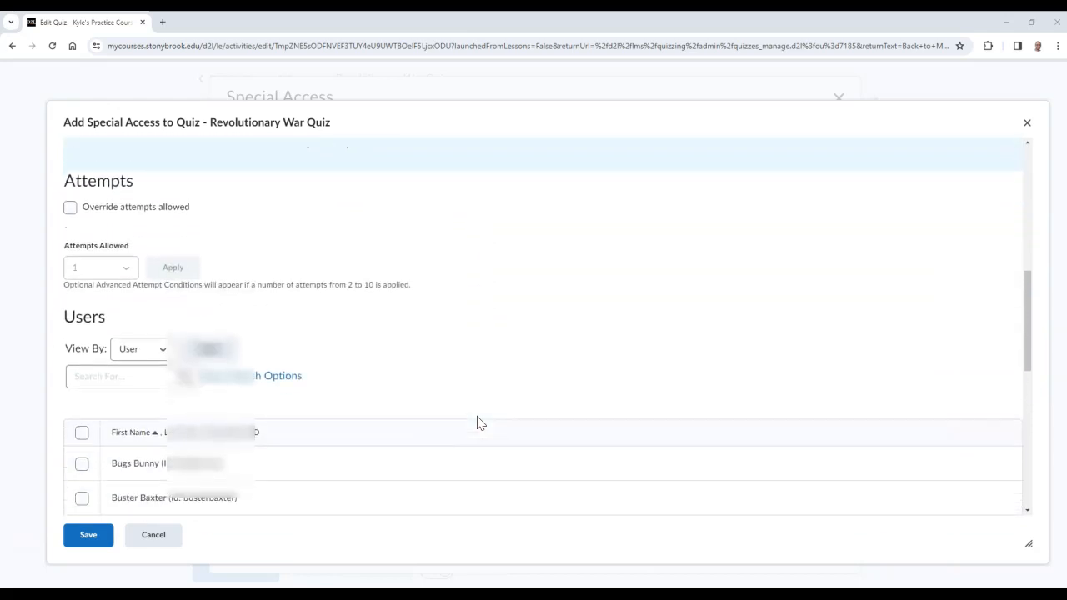
scroll(477, 423, down, 2)
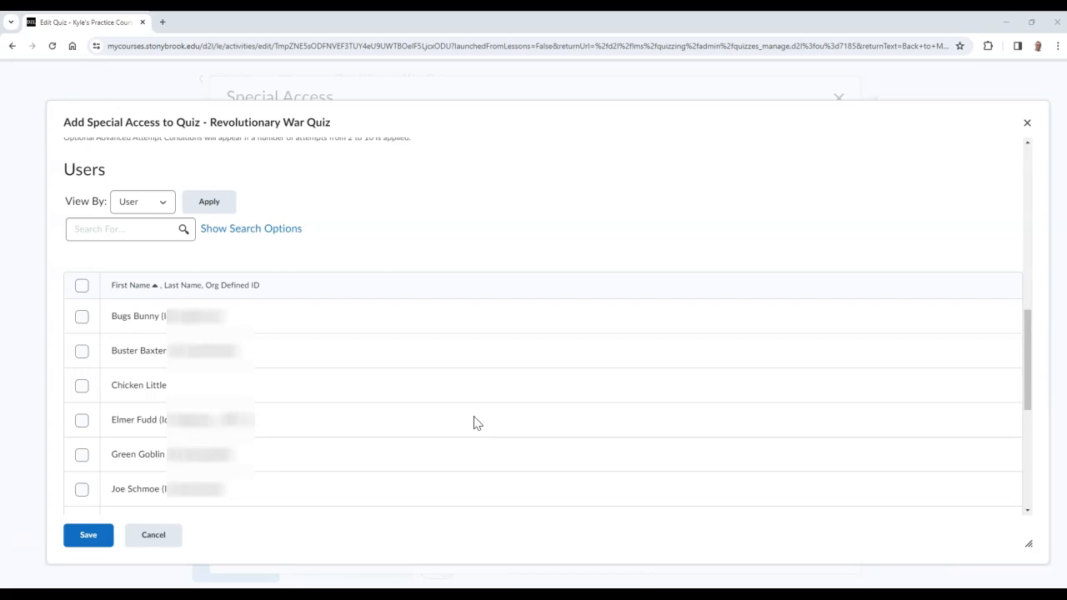
click(81, 317)
click(82, 351)
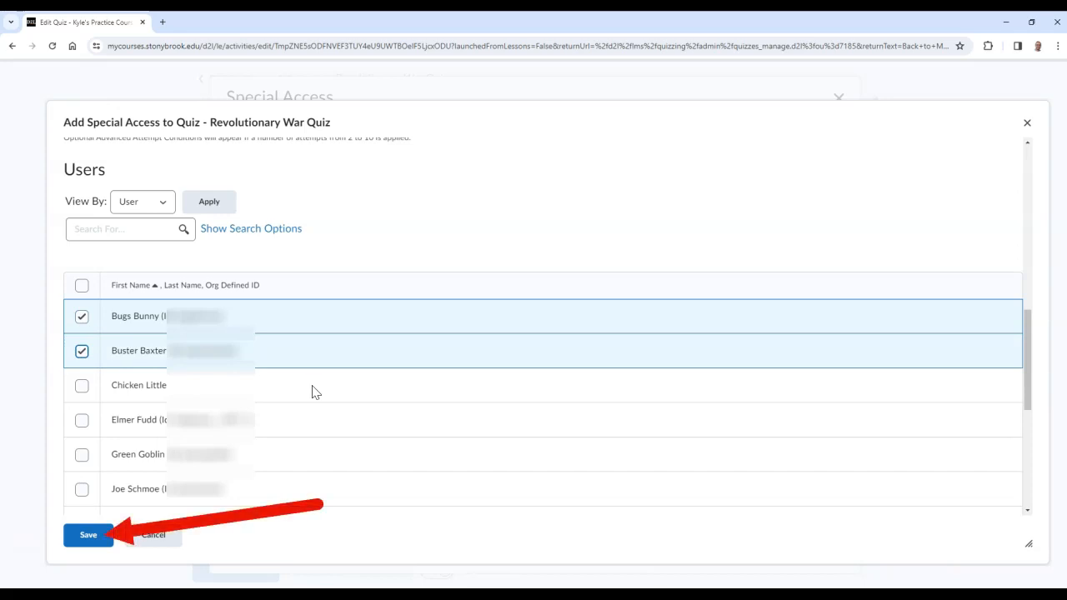
click(88, 535)
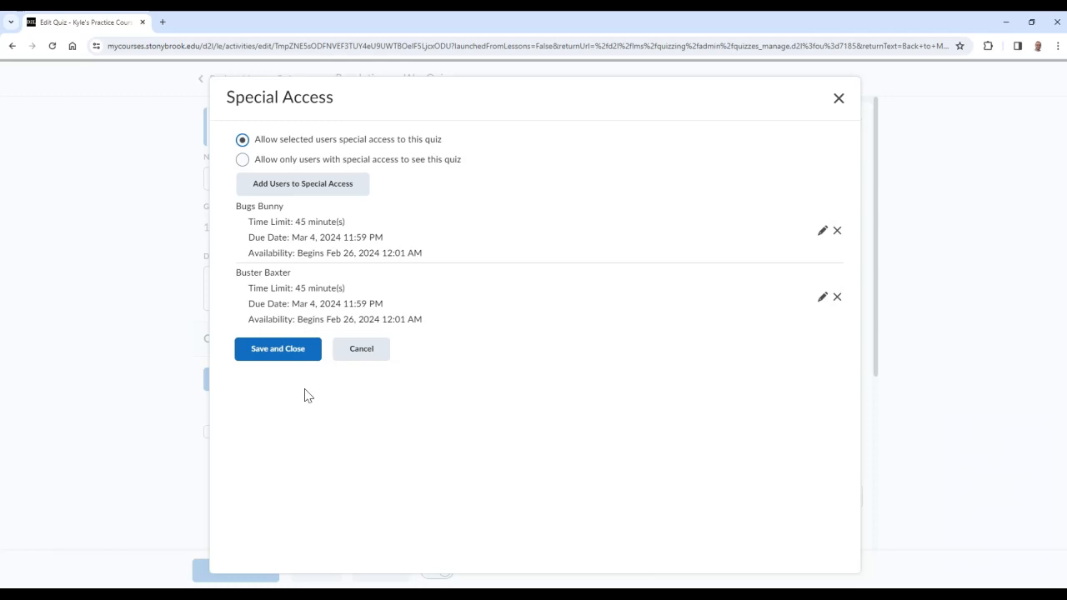
click(314, 359)
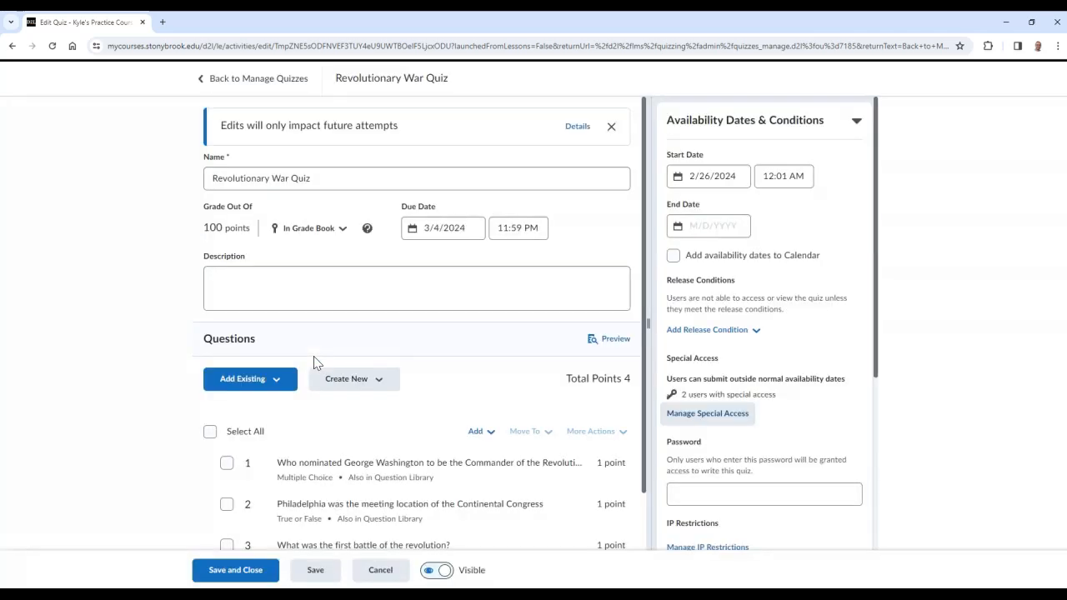
click(265, 572)
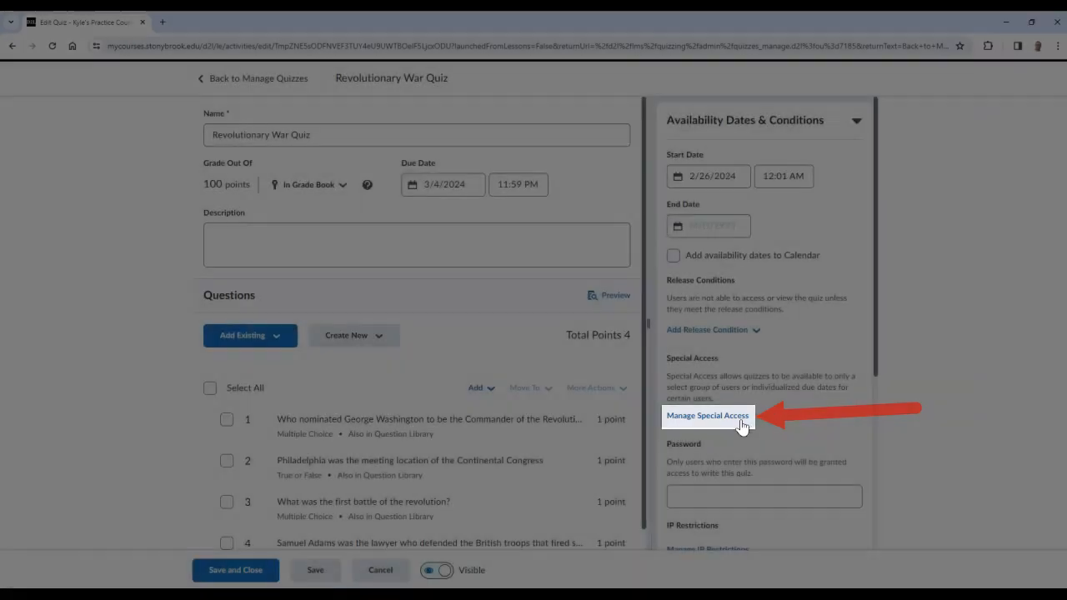
Start a new special access entry for the Revolutionary War Quiz with the due date set to 3/5/2024
click(740, 419)
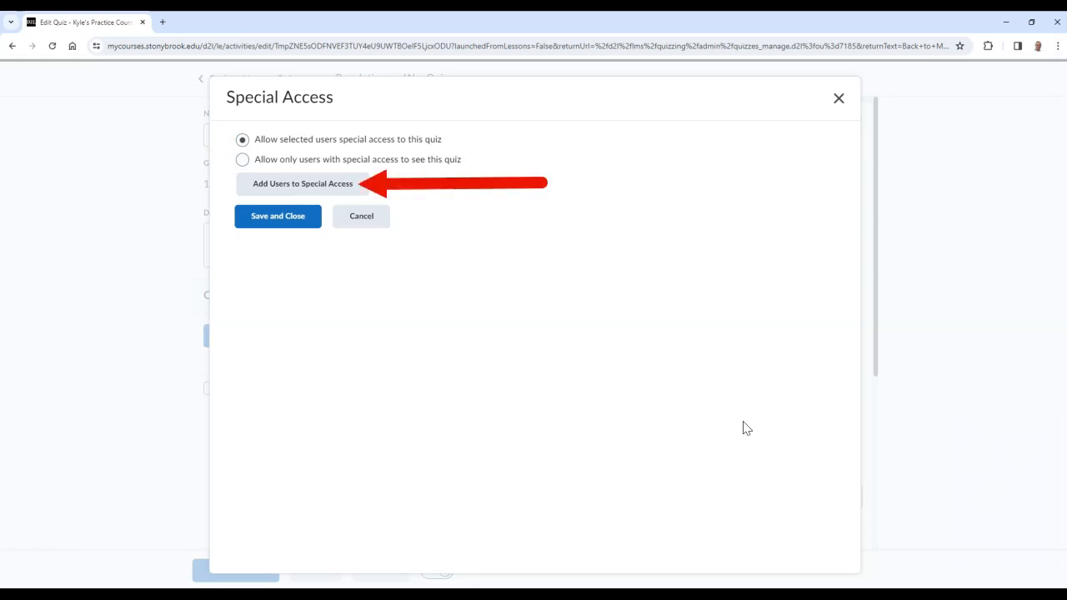
click(369, 192)
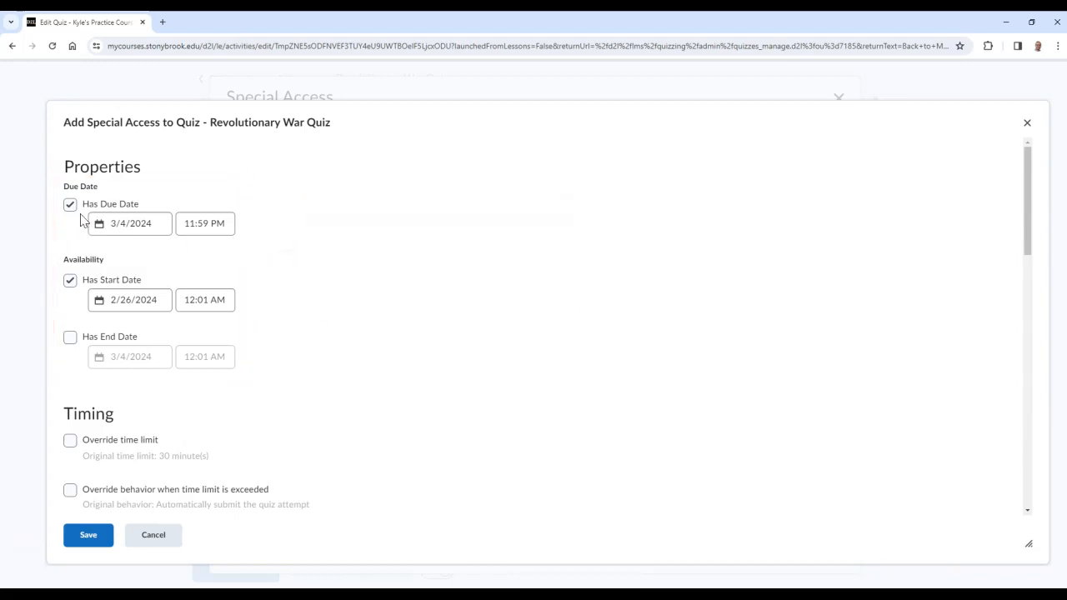
click(123, 224)
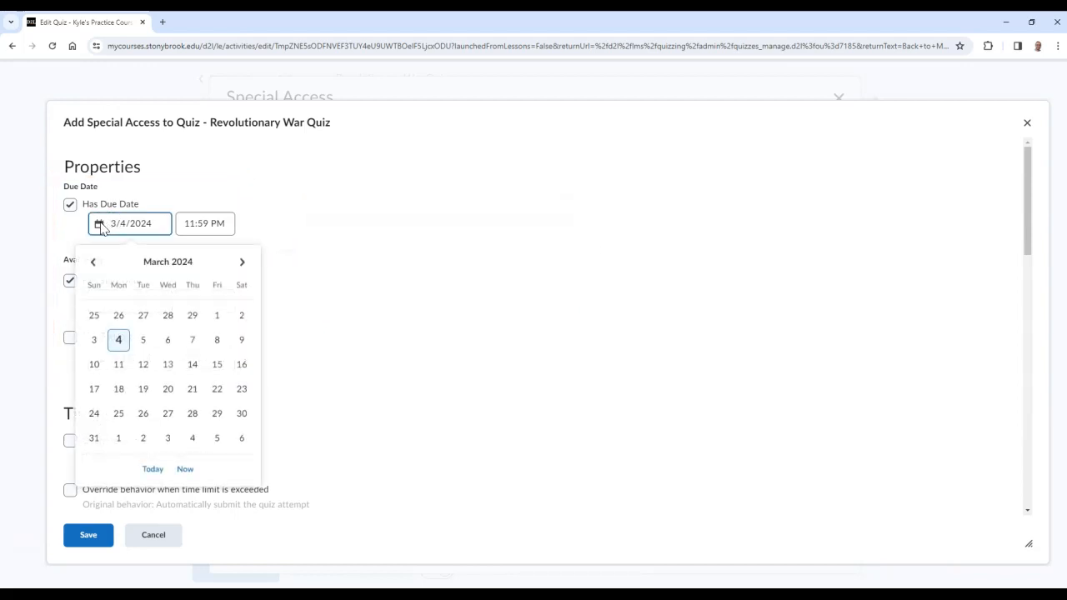
click(144, 343)
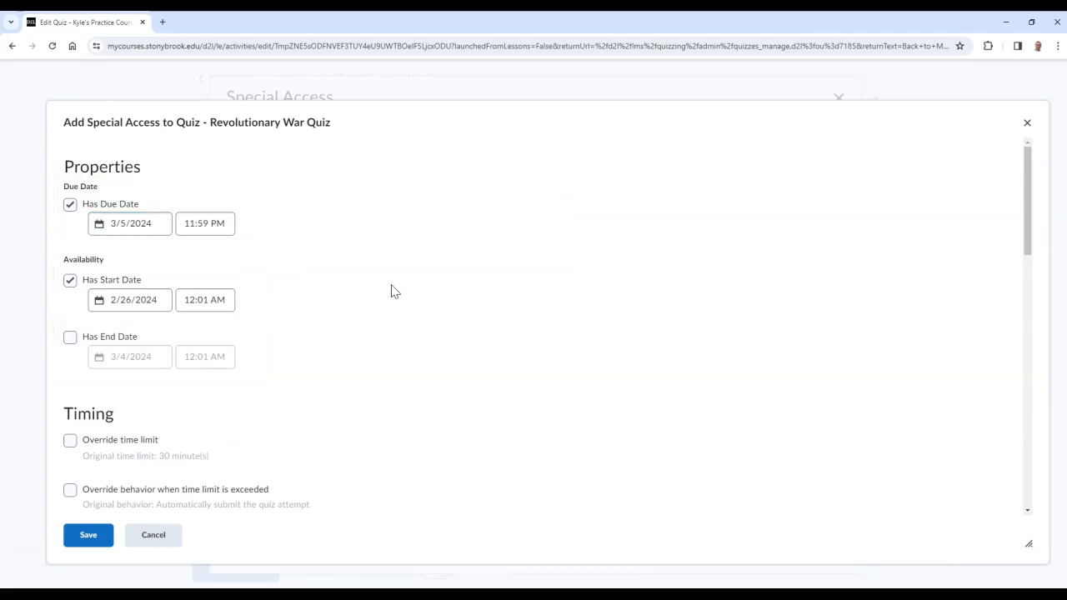
Assign the special access to the third and fourth users in the list, and save both the special access and the quiz
scroll(396, 292, down, 6)
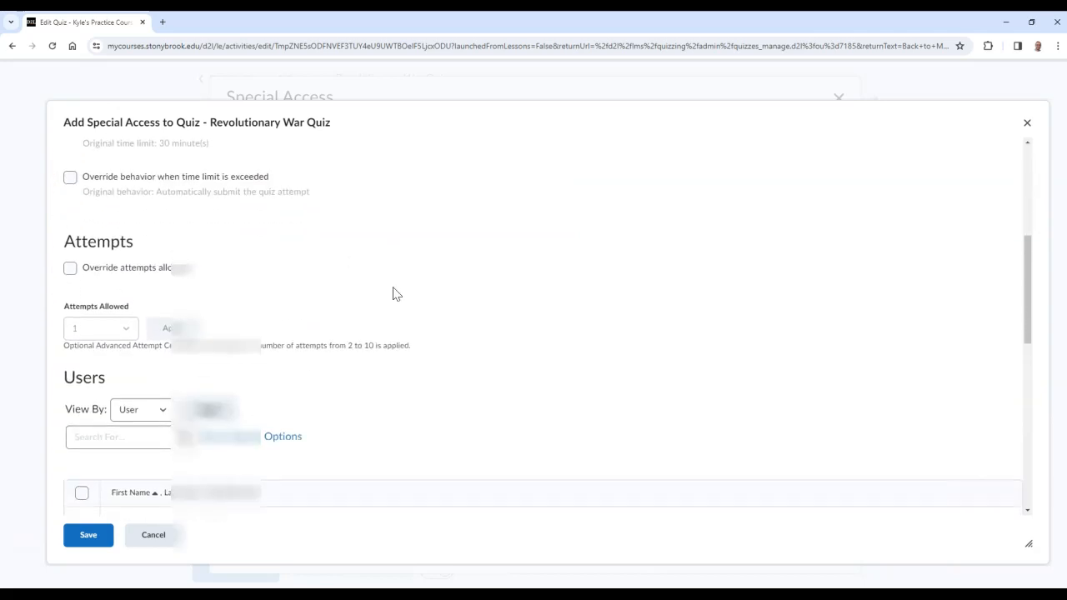
scroll(396, 293, down, 1)
scroll(395, 294, up, 1)
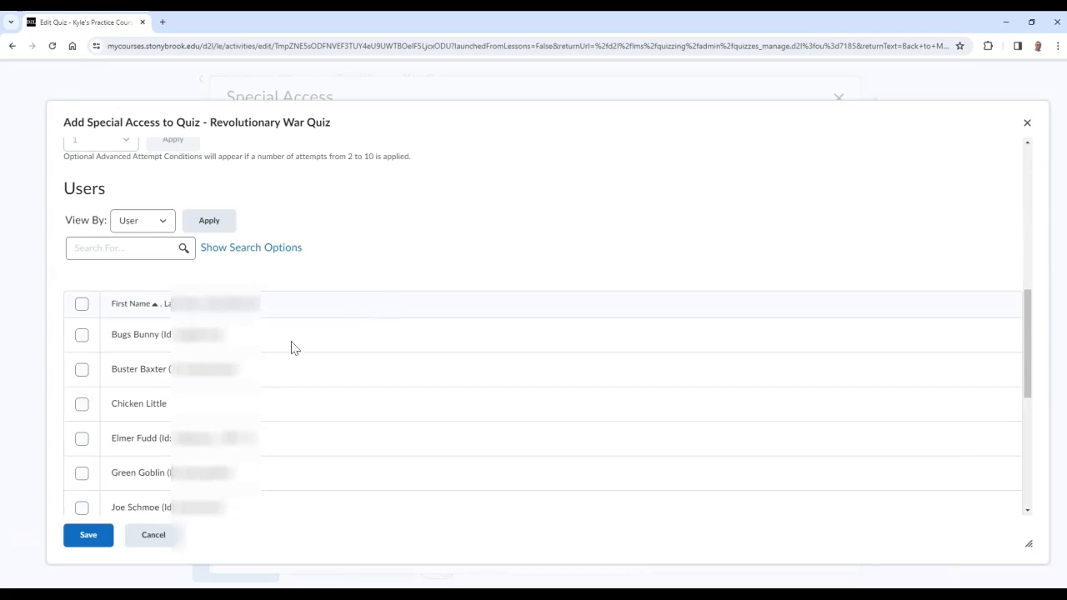
click(82, 440)
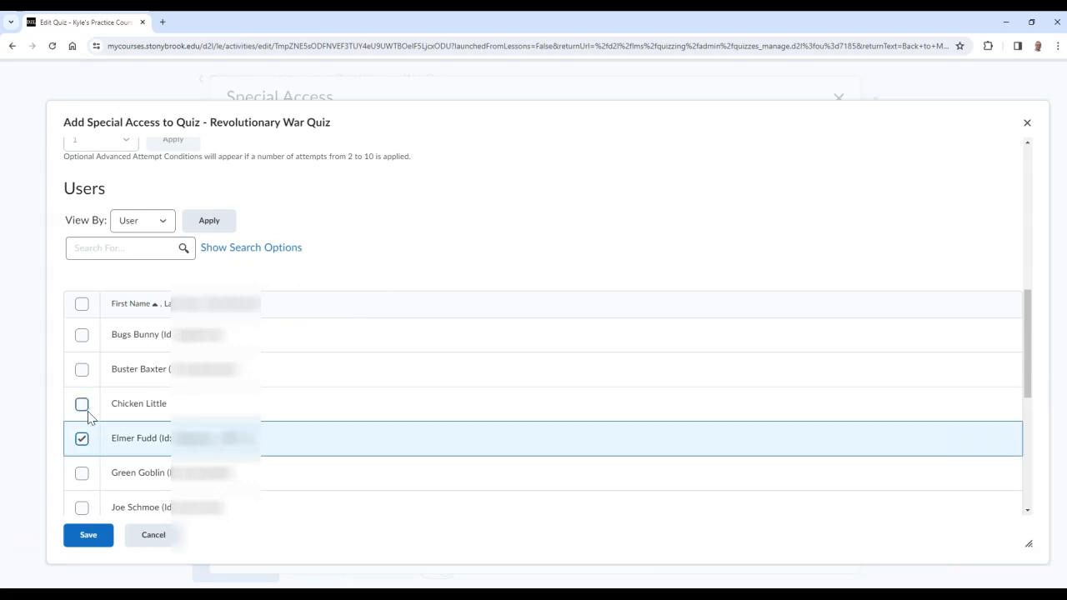
click(82, 404)
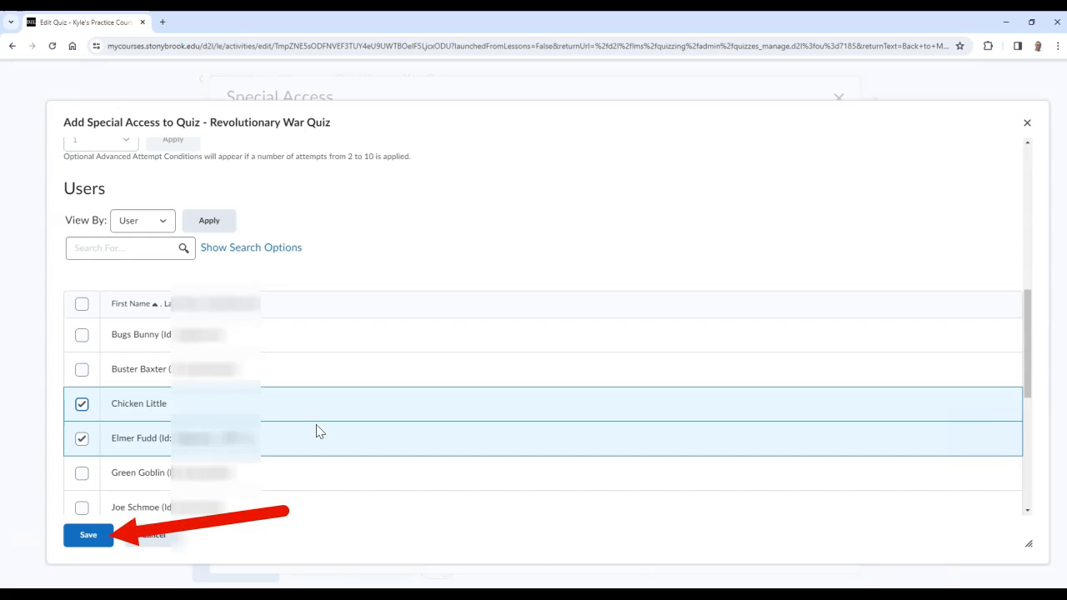
click(103, 541)
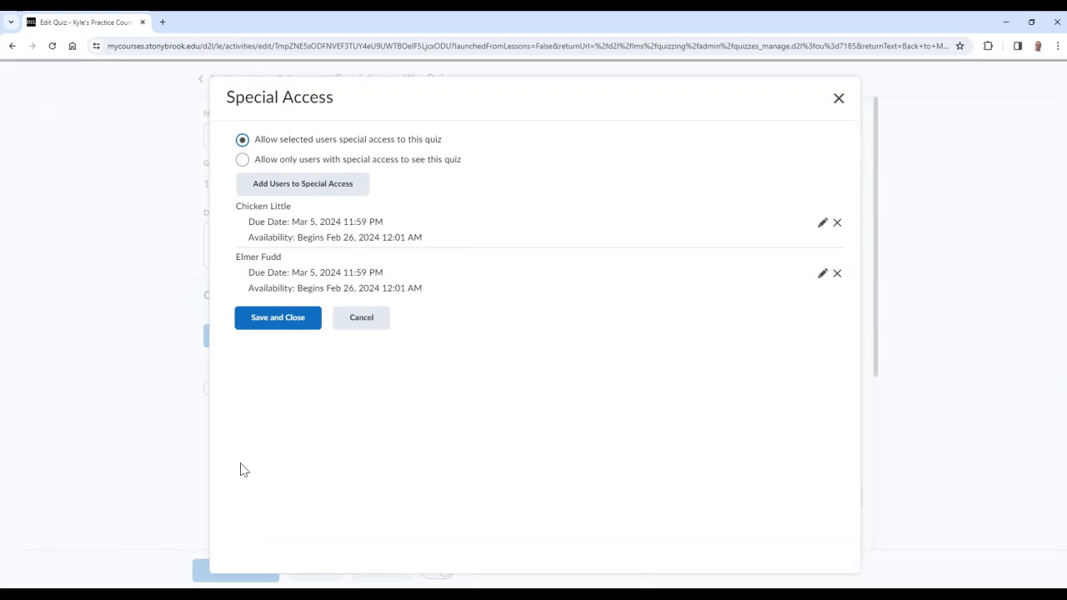
click(282, 325)
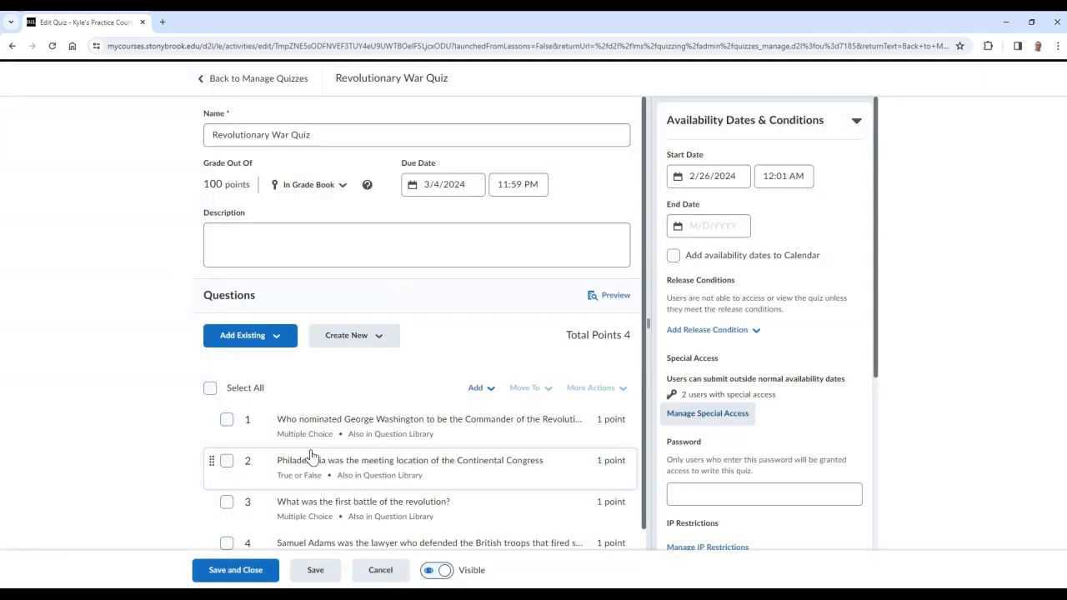
click(250, 577)
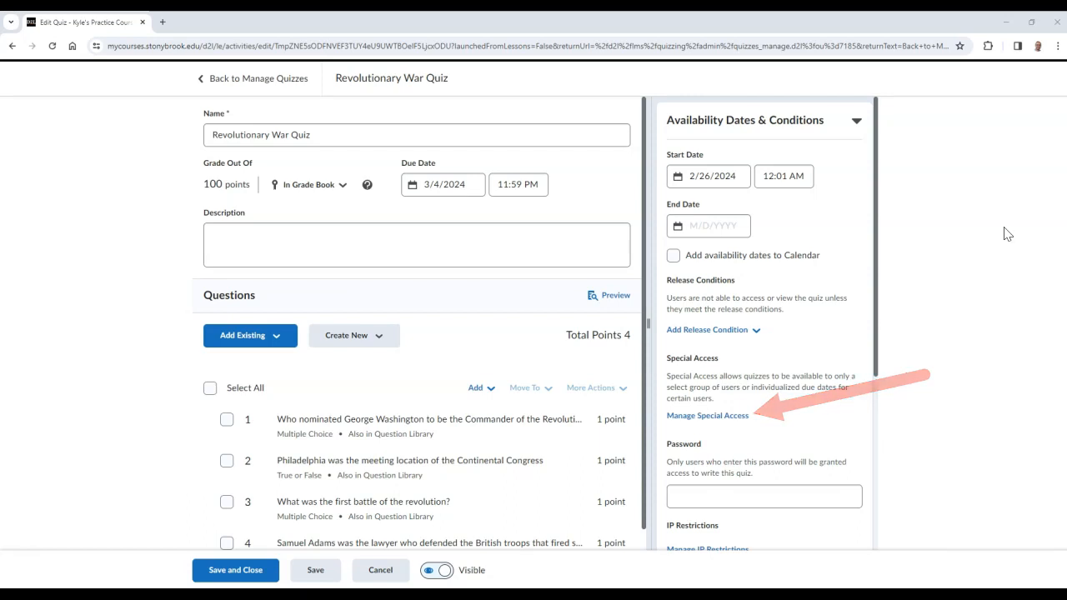
Start a special access entry for the Revolutionary War Quiz, override the attempts allowed with 2, and apply it
click(733, 418)
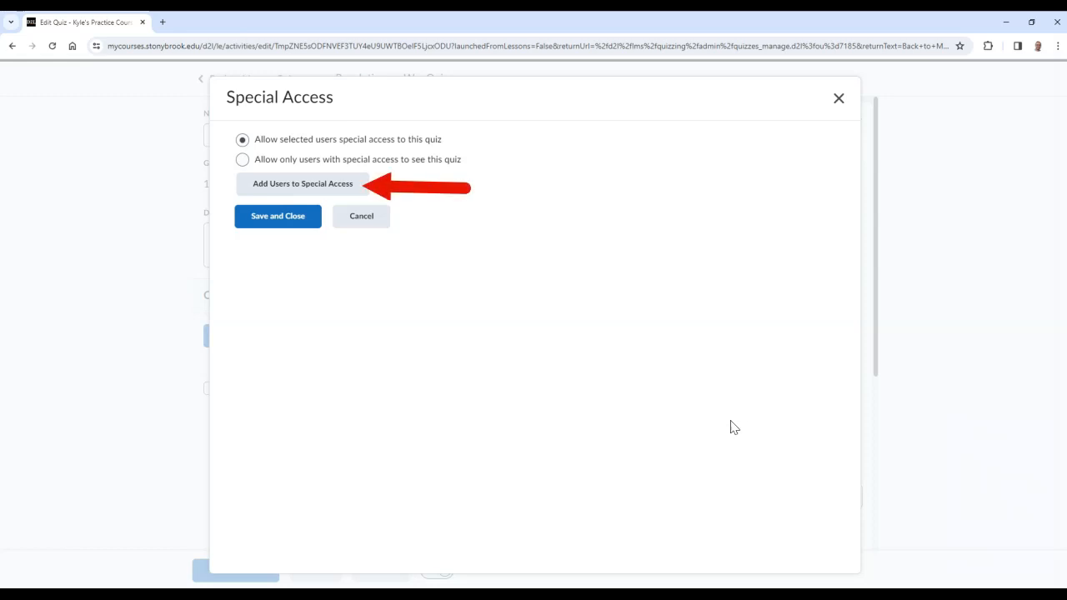
click(364, 191)
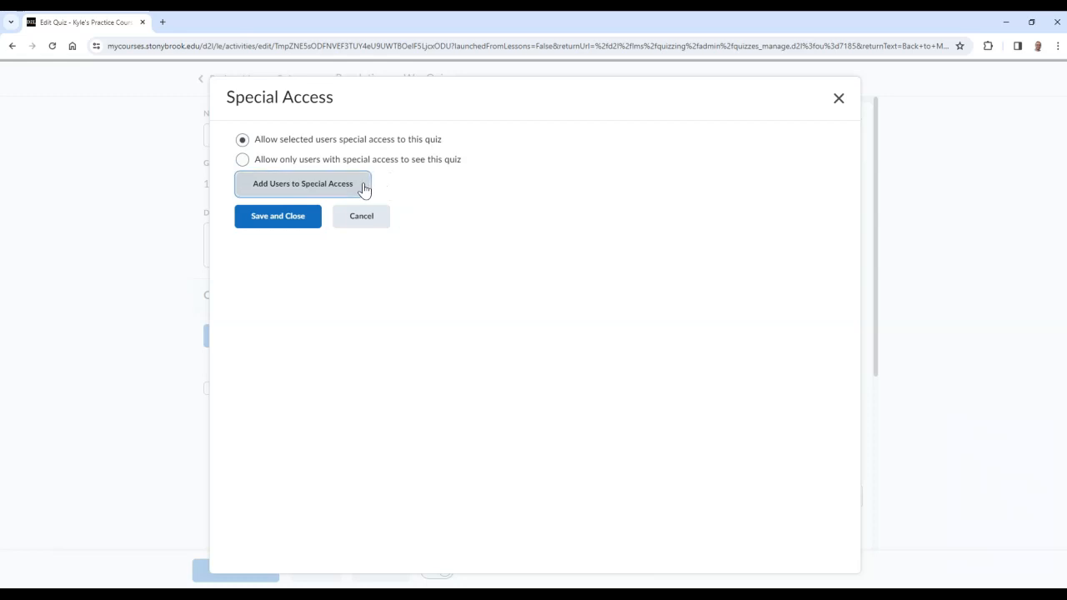
scroll(574, 392, down, 4)
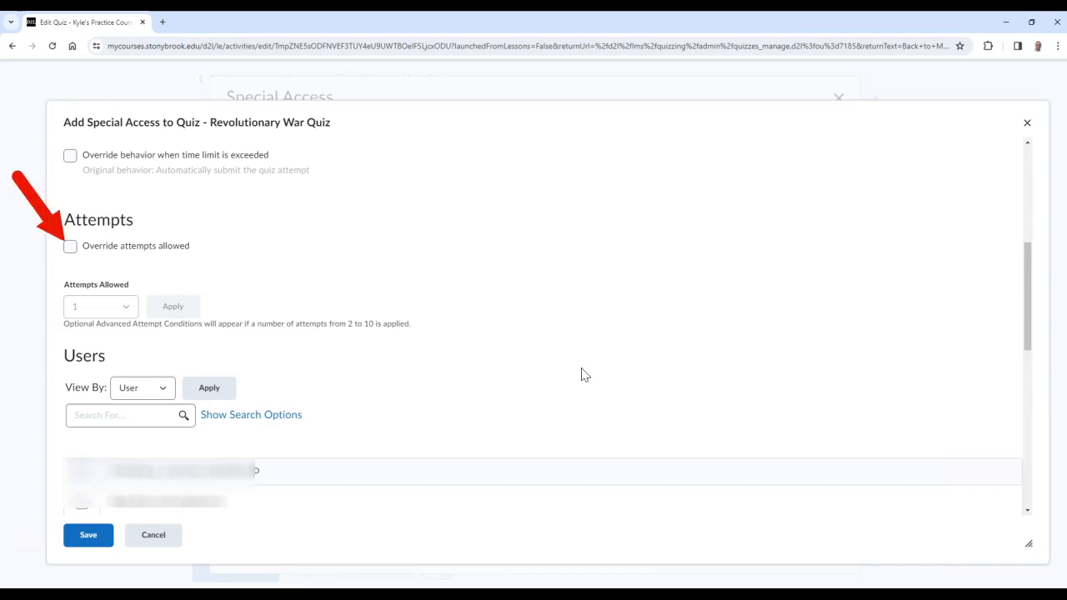
click(70, 249)
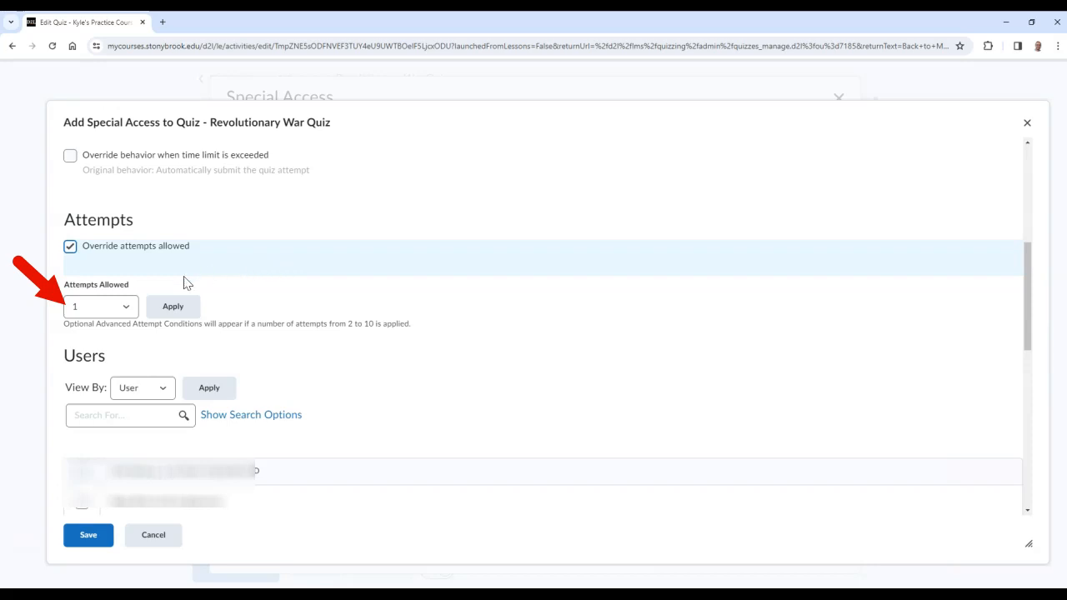
click(129, 306)
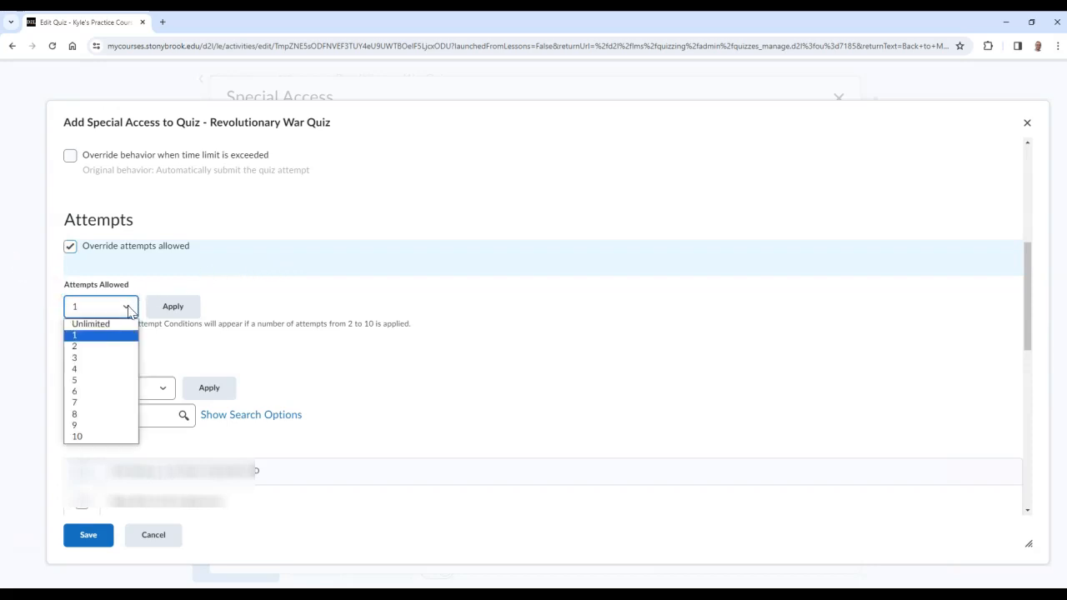
click(130, 346)
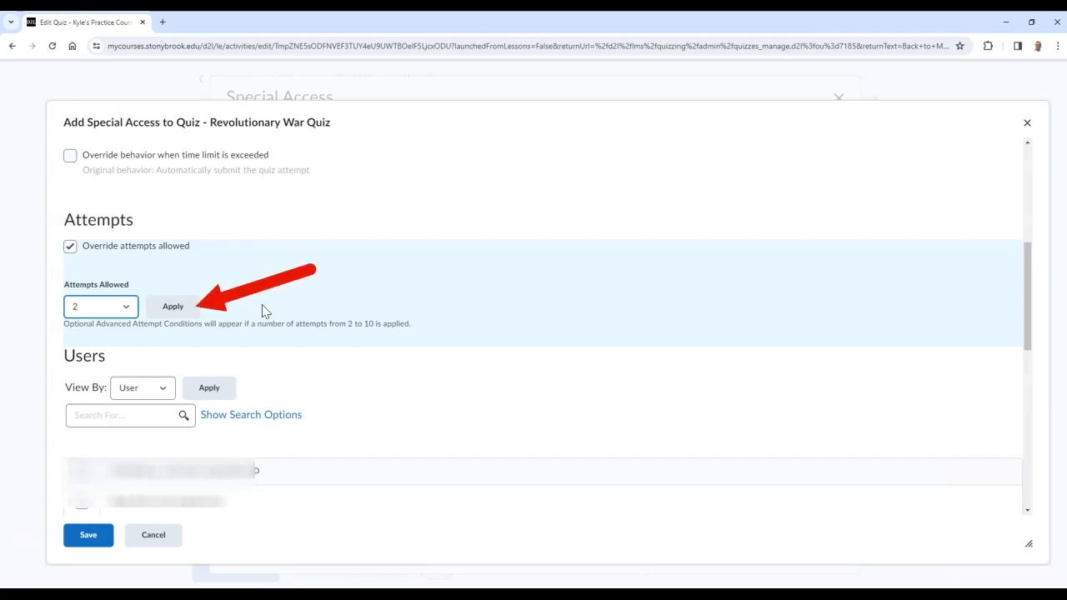
click(199, 308)
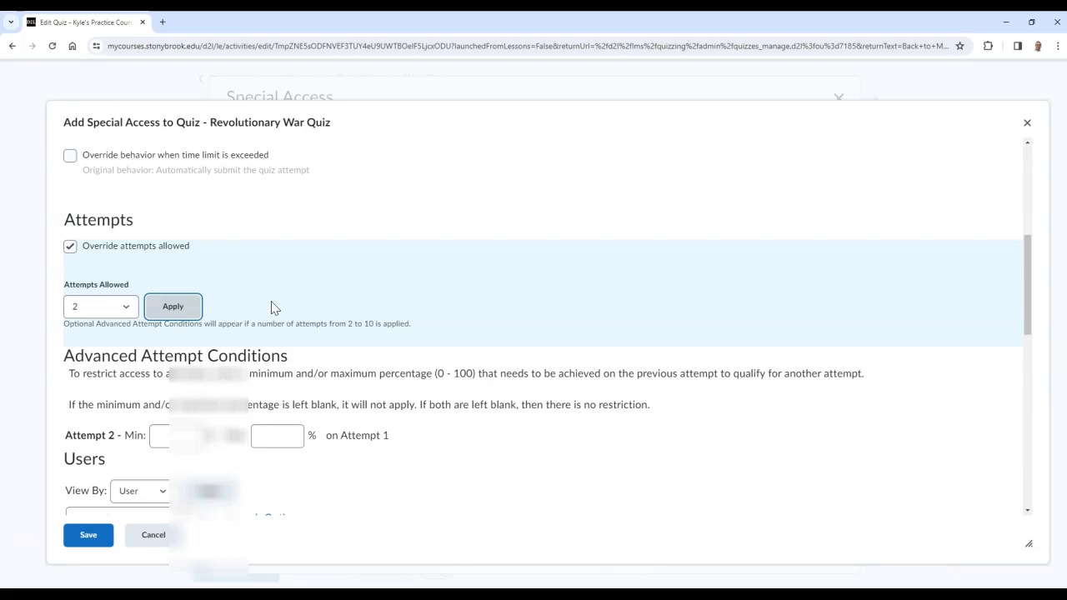
Assign the special access to the second and fourth users in the list, and save both the special access and the quiz
scroll(271, 309, down, 1)
scroll(271, 308, down, 1)
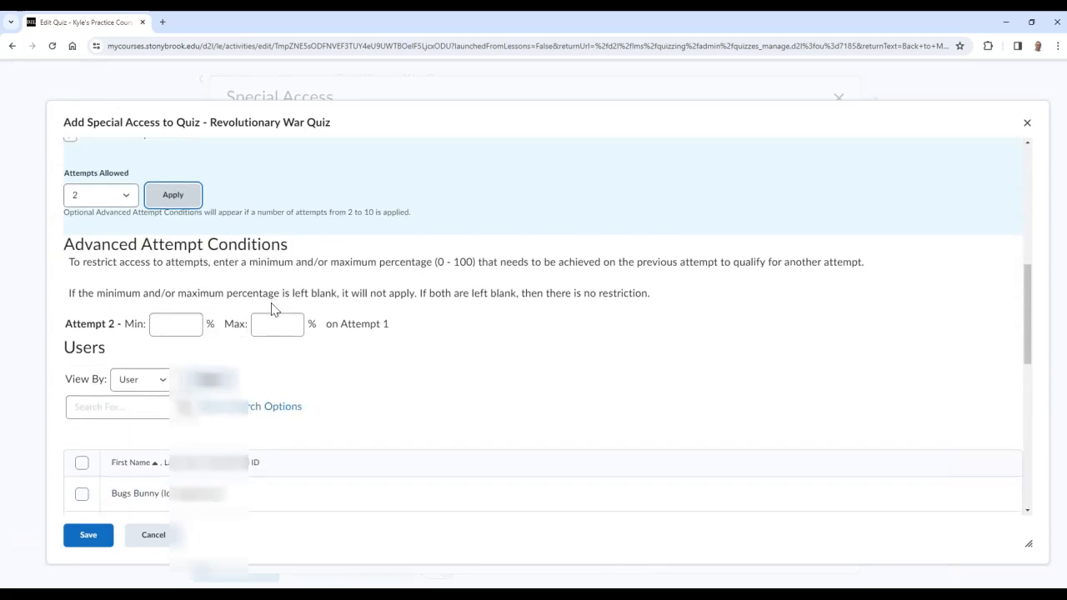
scroll(271, 308, down, 2)
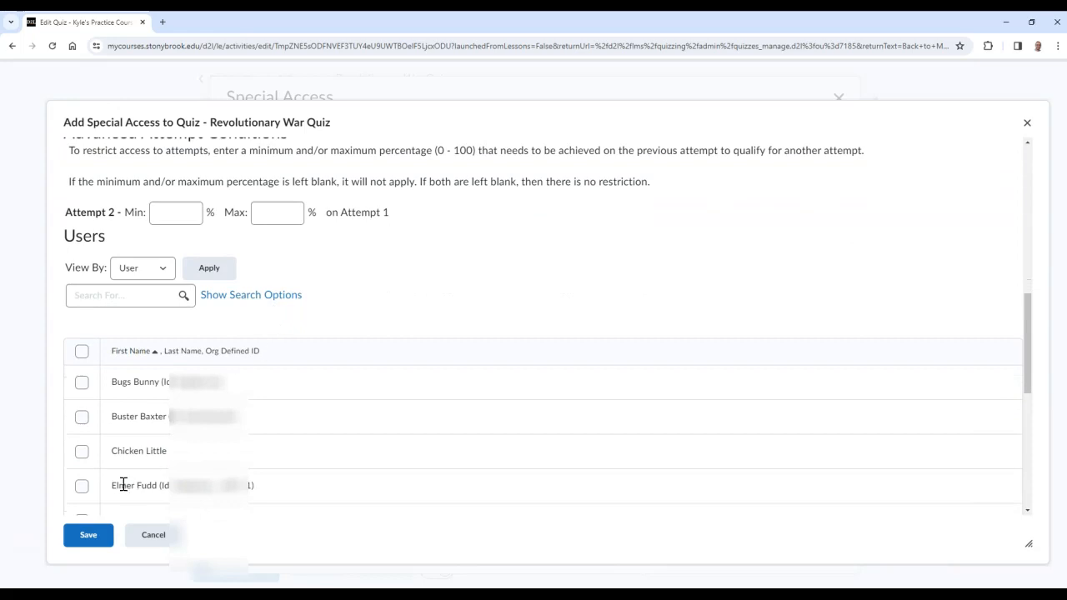
click(82, 486)
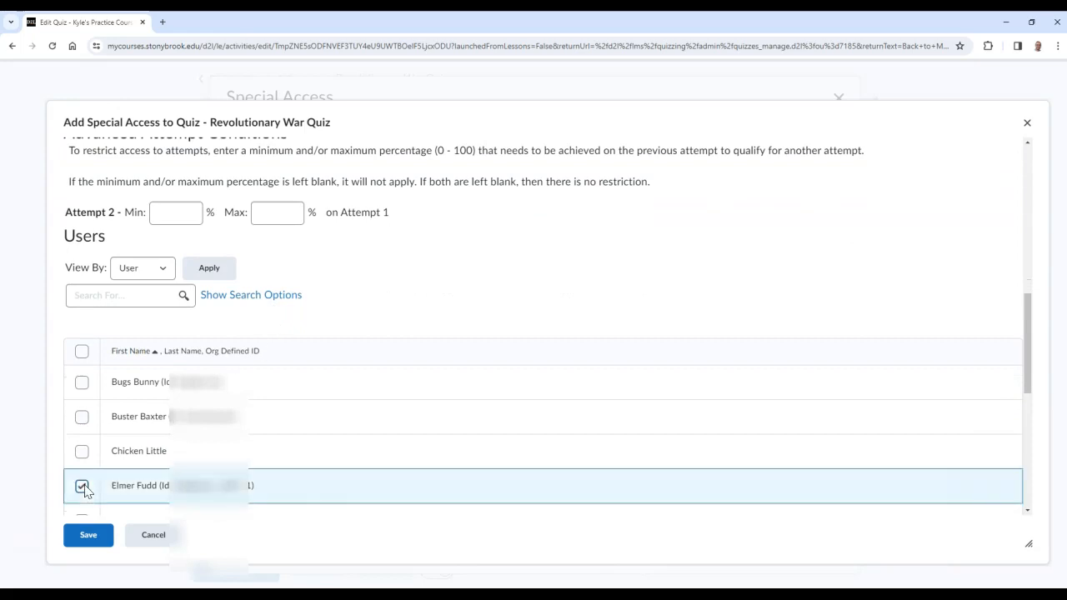
click(83, 419)
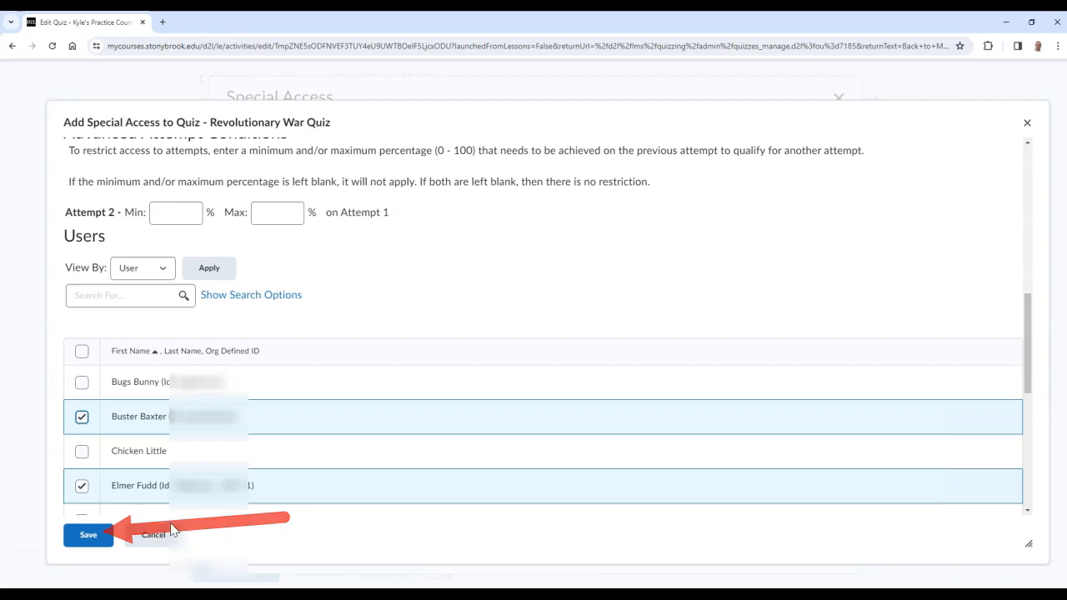
click(110, 536)
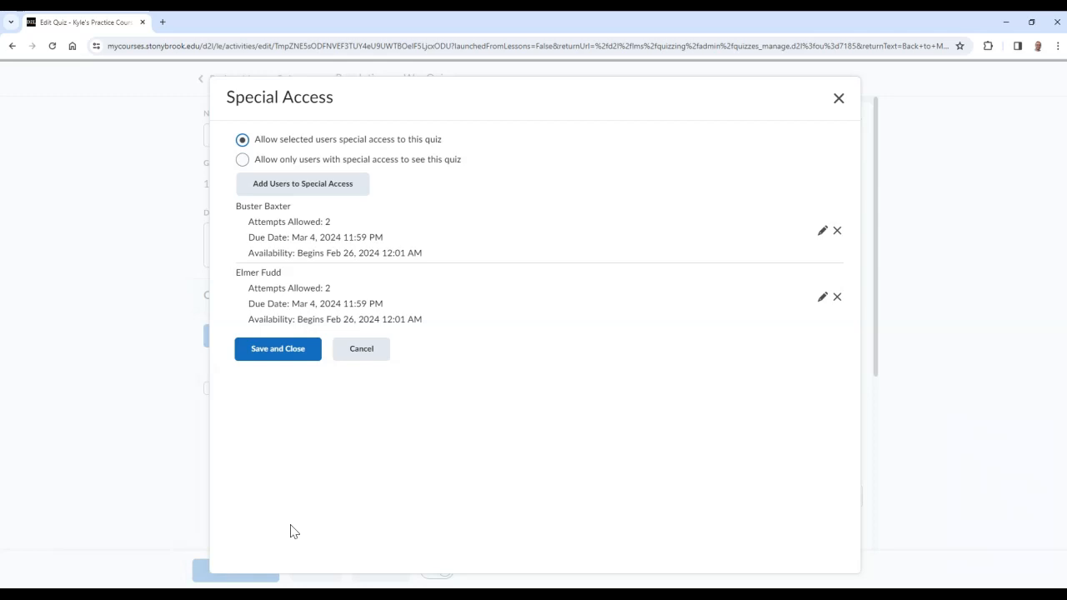
click(306, 356)
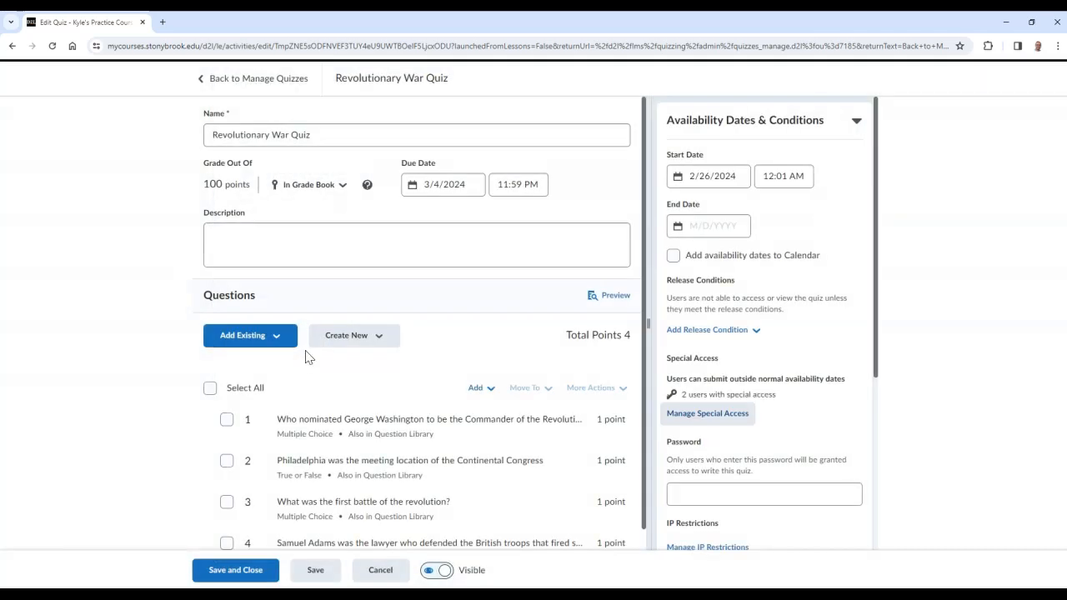
click(264, 572)
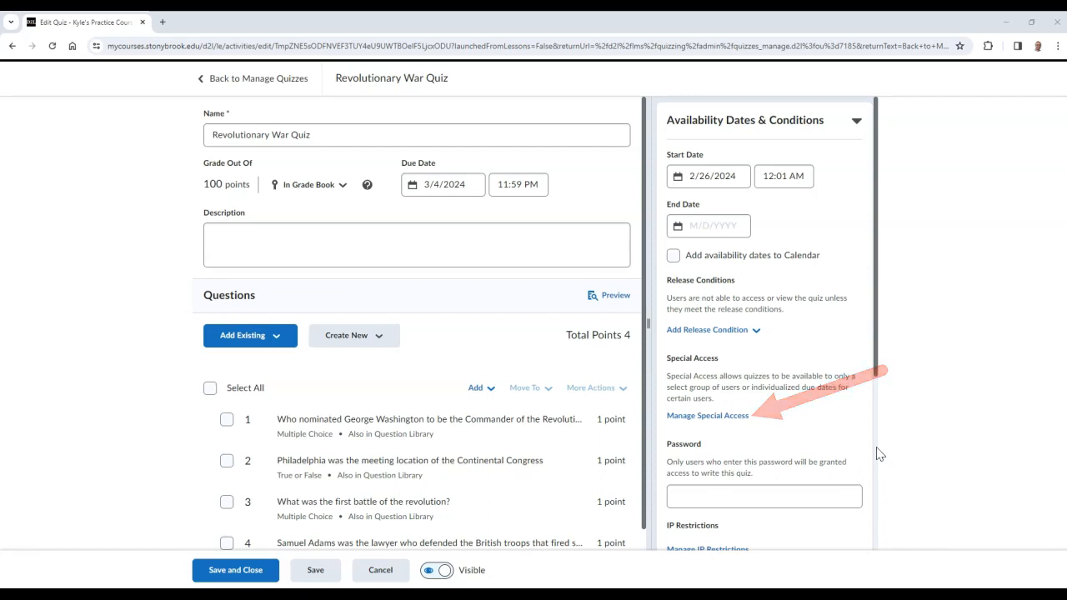
Allow only users with special access to see the Revolutionary War Quiz, and start adding users to it
click(707, 416)
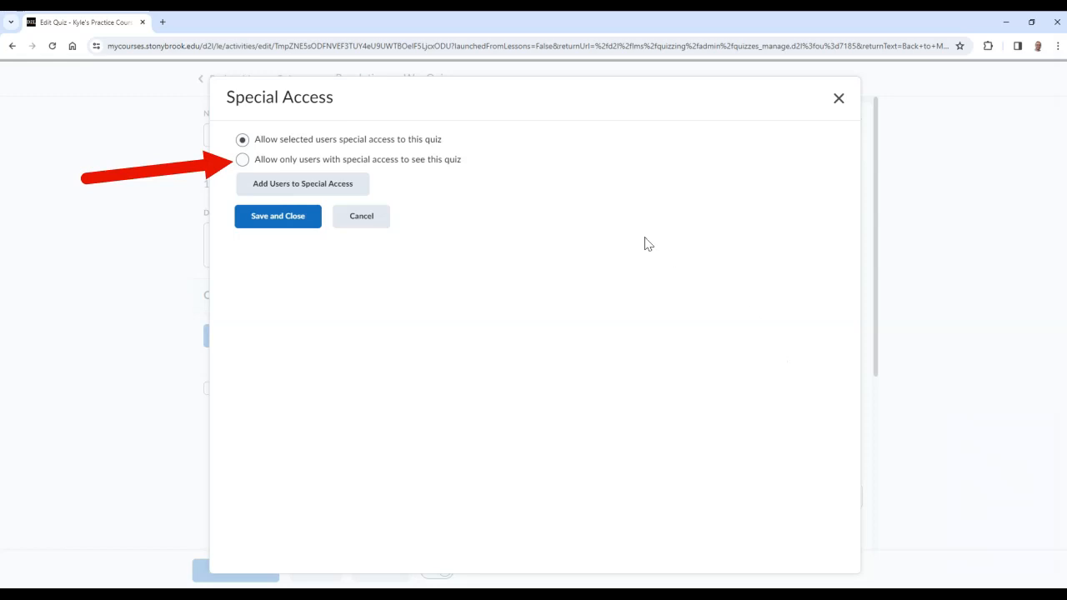
click(244, 162)
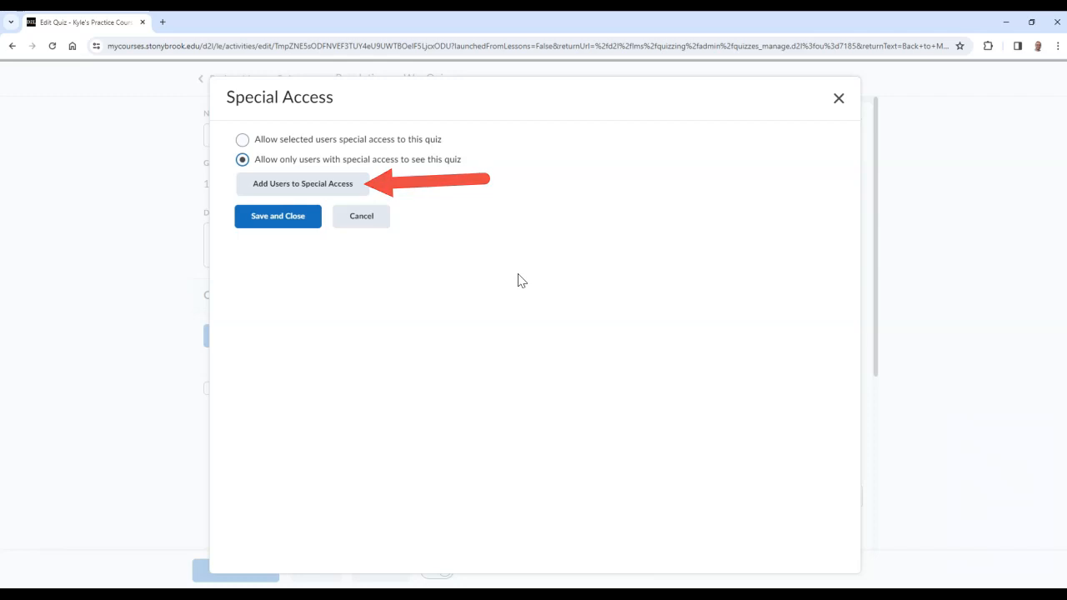
click(362, 187)
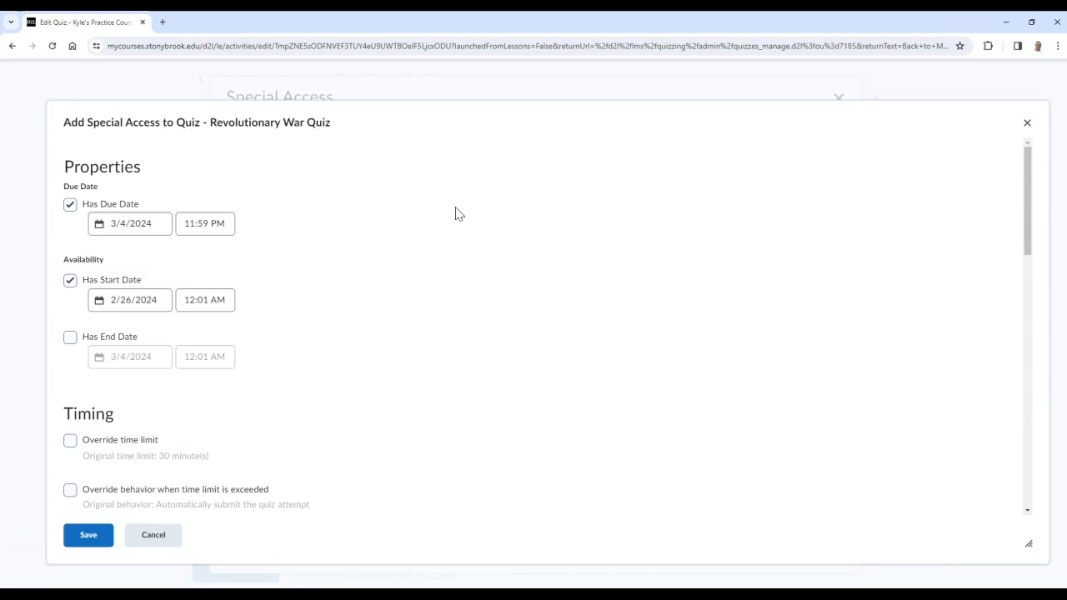
Give the second and third users in the list special access with the default properties, and save the special access and the quiz
scroll(457, 215, down, 7)
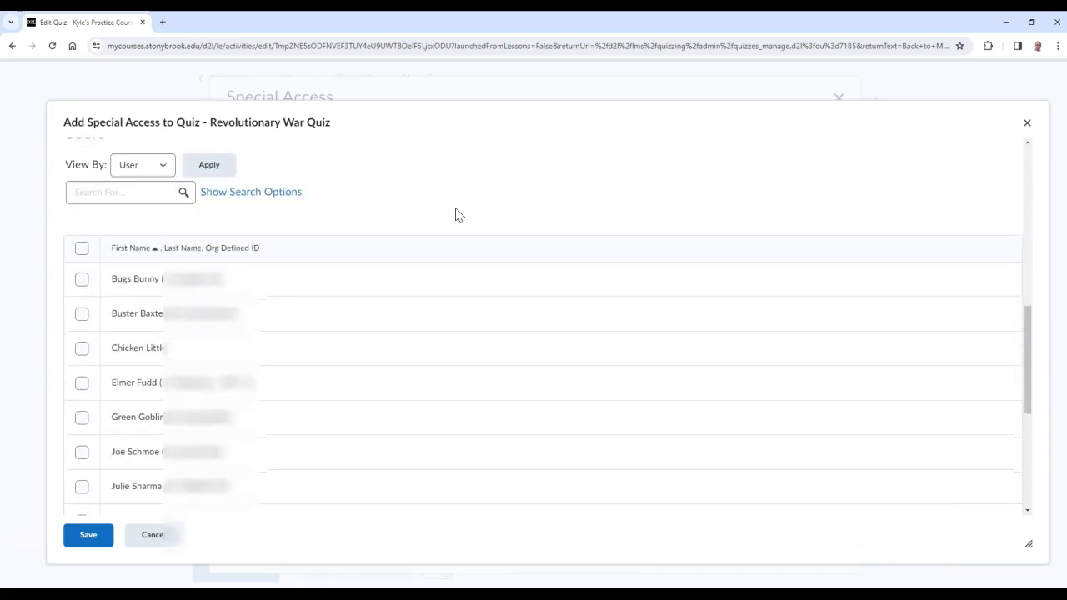
scroll(457, 214, up, 1)
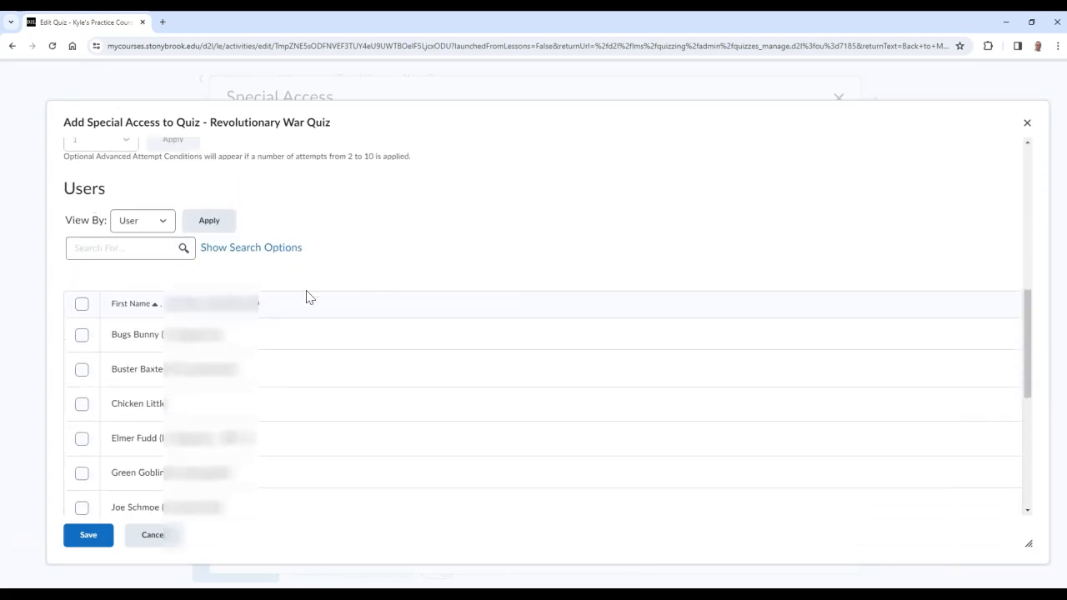
click(82, 404)
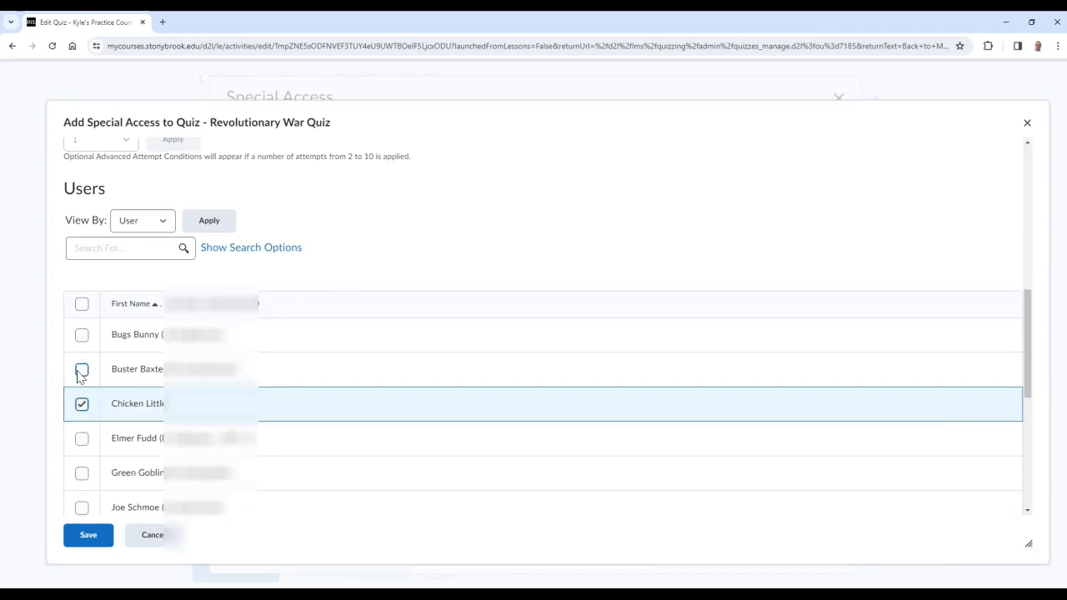
click(82, 370)
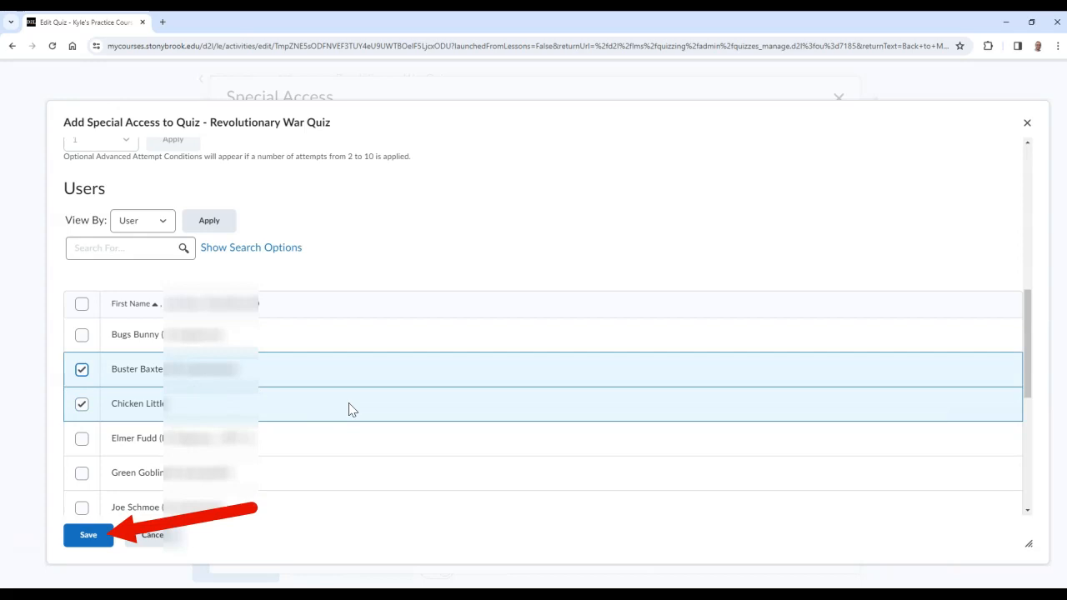
click(102, 543)
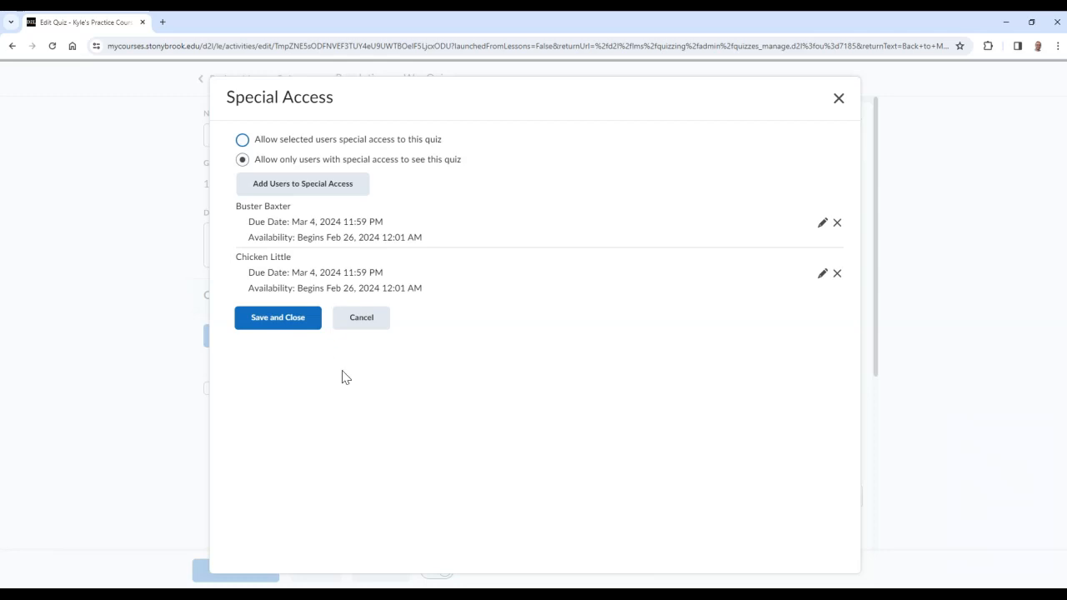
click(312, 321)
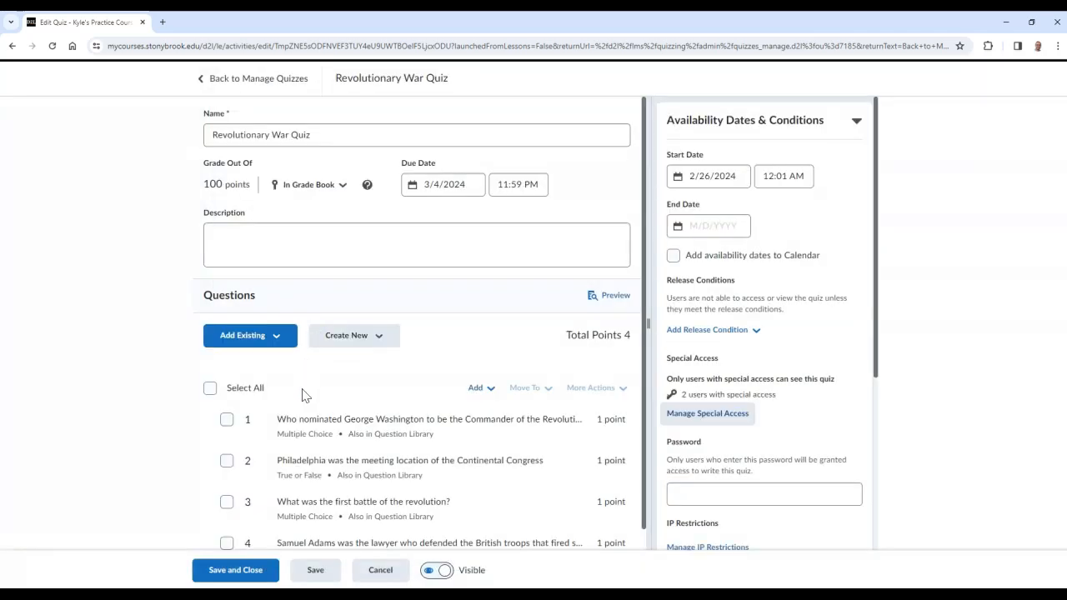
click(276, 570)
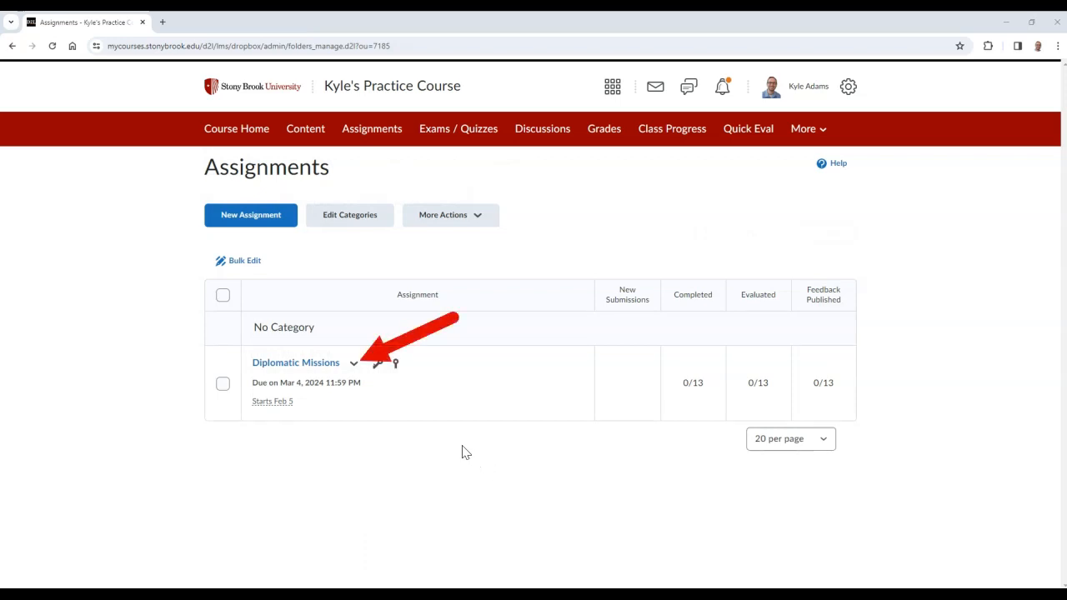
Edit the Diplomatic Missions assignment's special access to allow users with special access to submit outside the normal availability dates
click(355, 366)
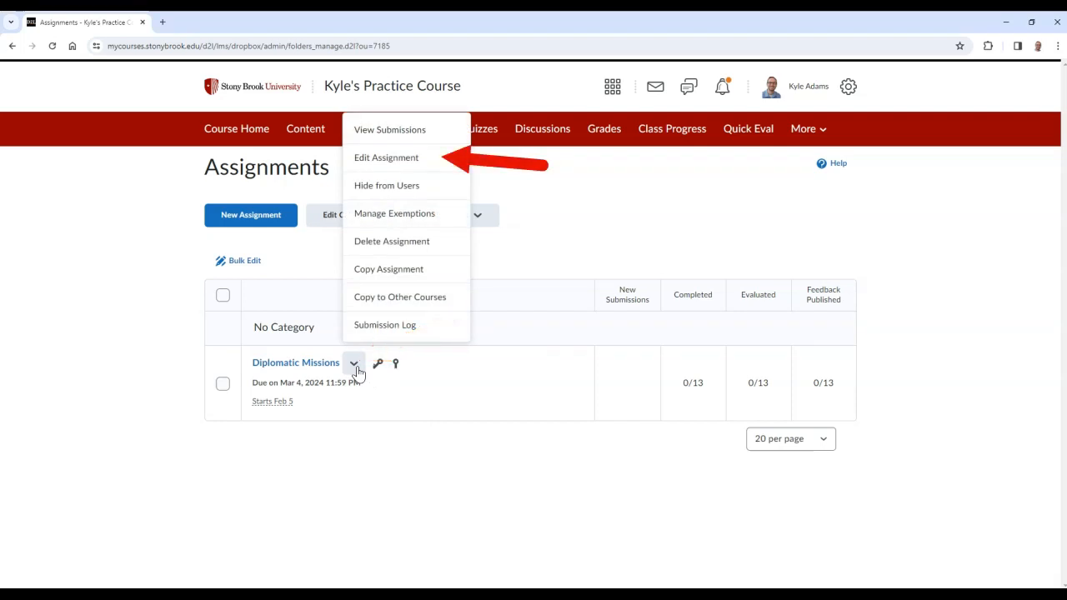
click(448, 169)
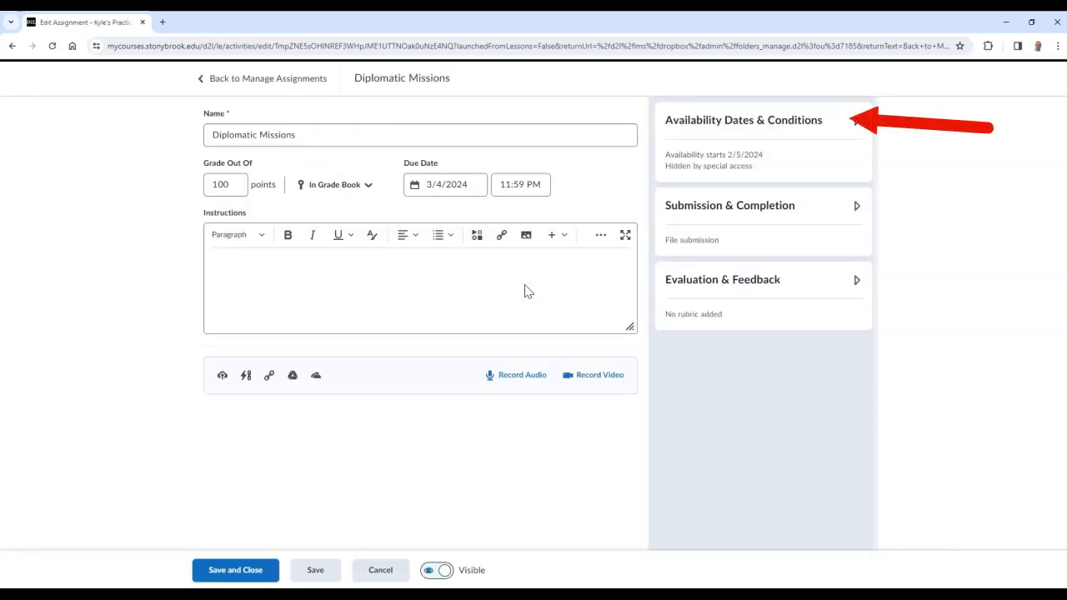
click(845, 126)
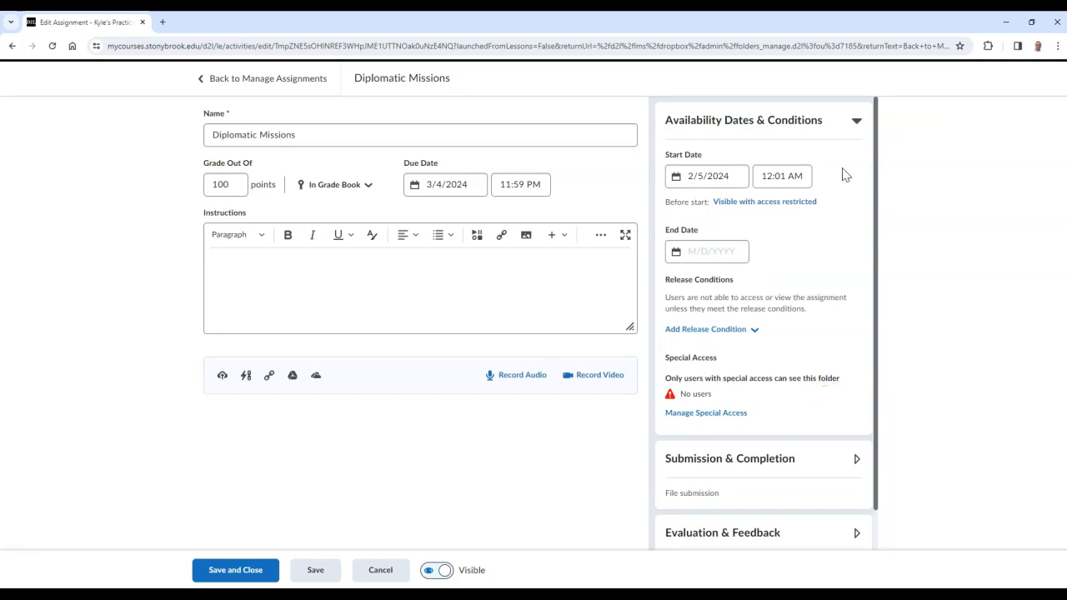
click(680, 416)
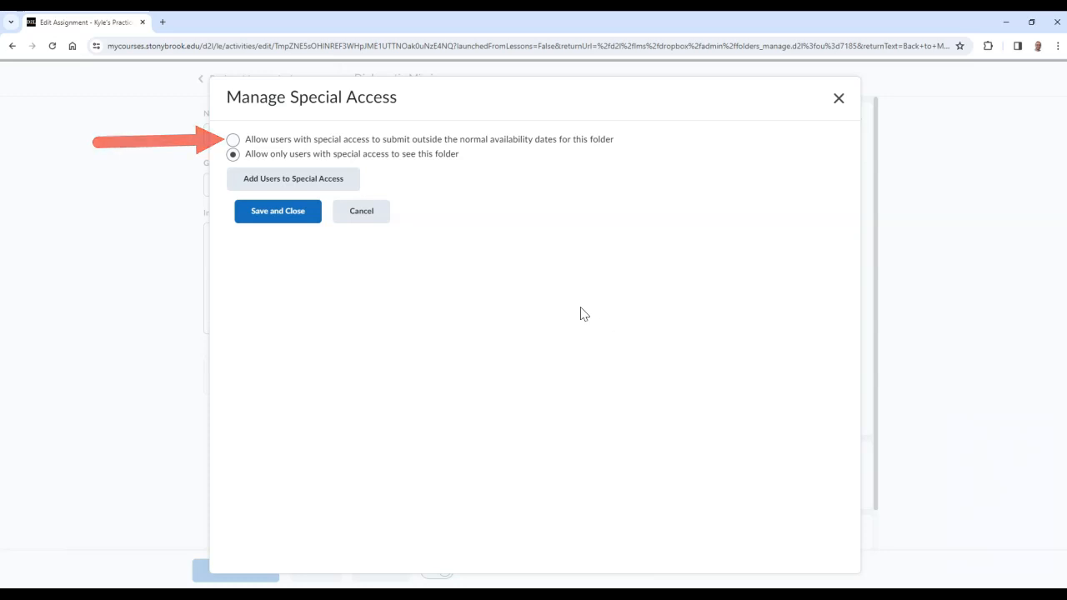
click(234, 140)
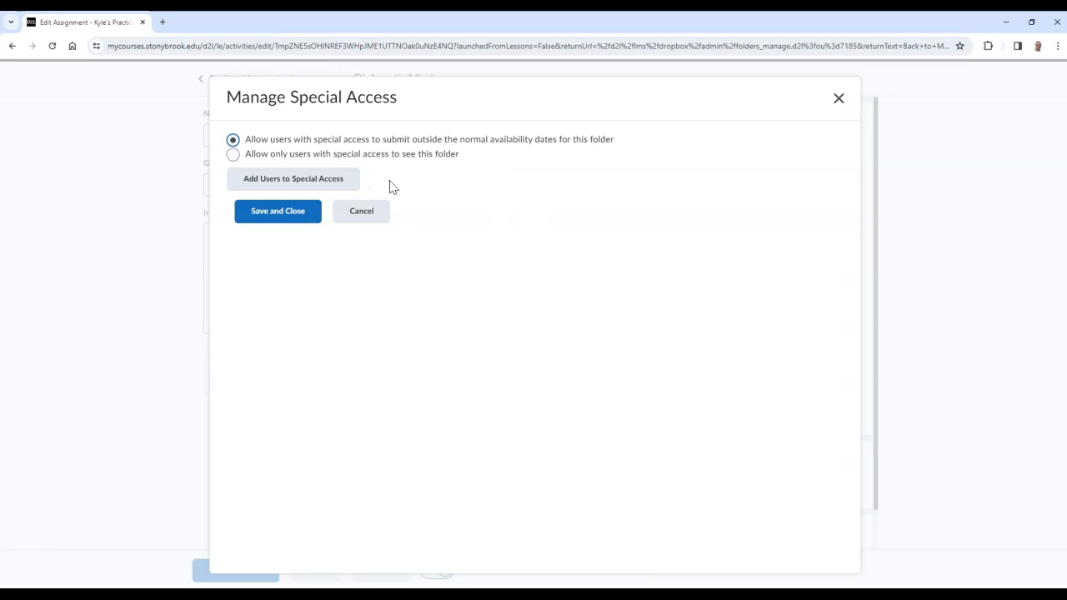
Start a special access entry for the Diplomatic Missions assignment with the due date set to 3/5/2024
click(353, 183)
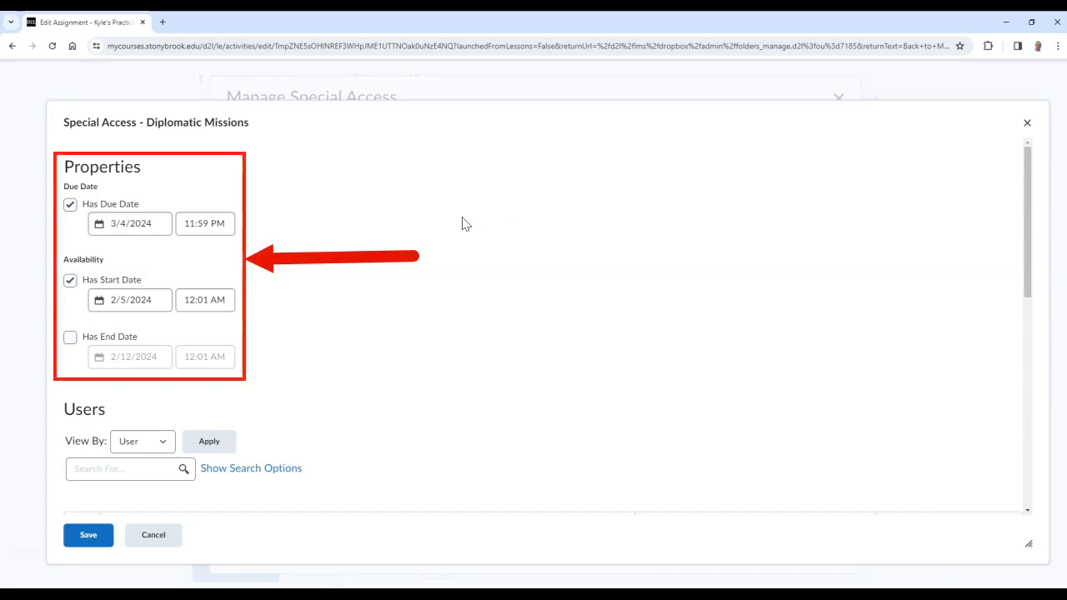
click(100, 227)
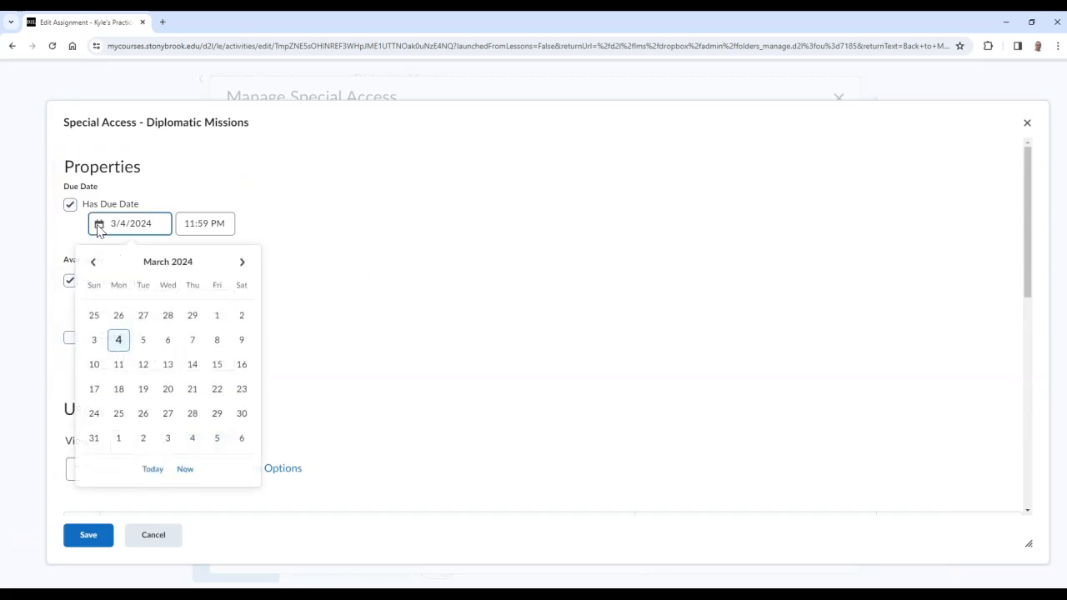
click(145, 342)
click(403, 307)
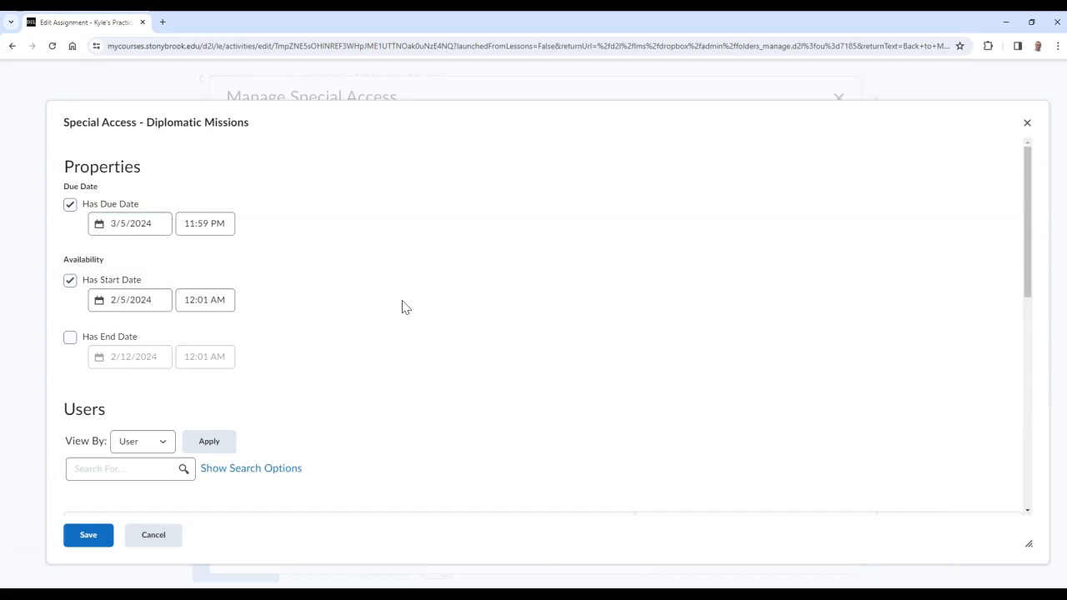
Assign the assignment's special access to the first user in the list and save the entry
scroll(402, 307, down, 3)
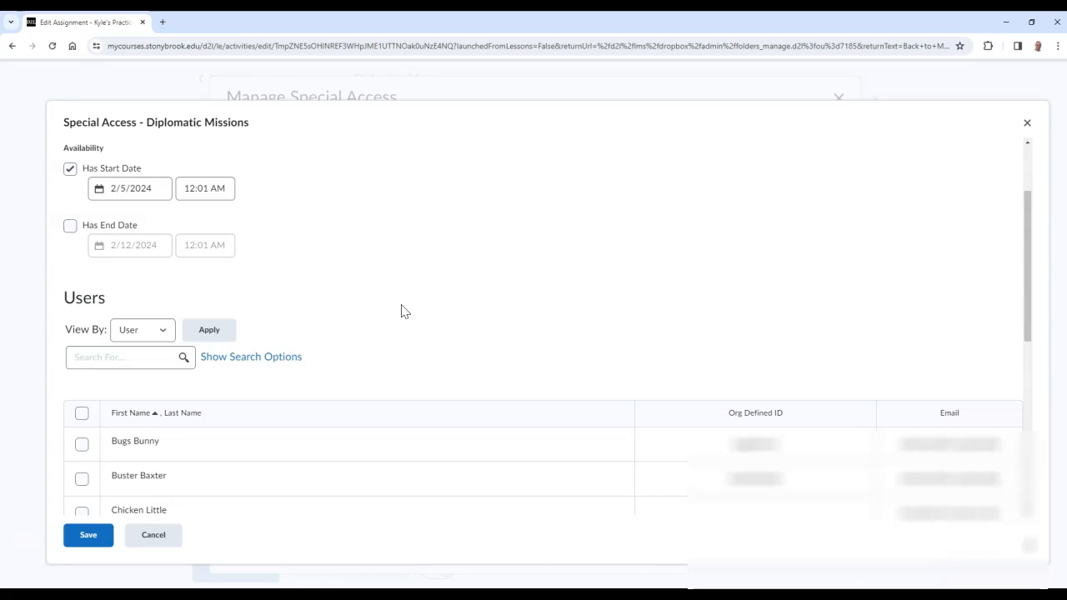
click(82, 445)
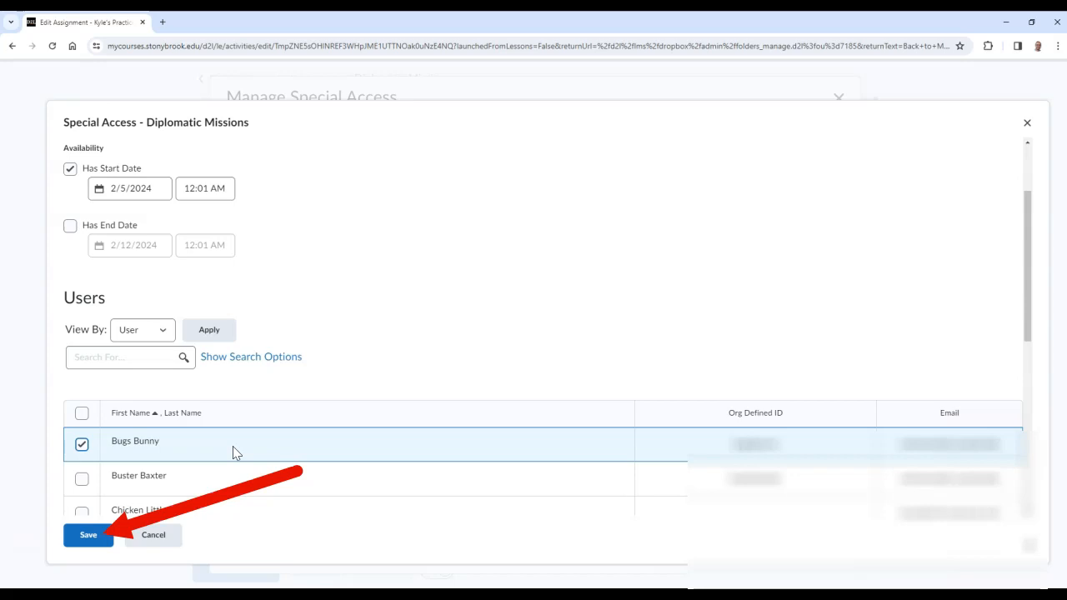
click(97, 534)
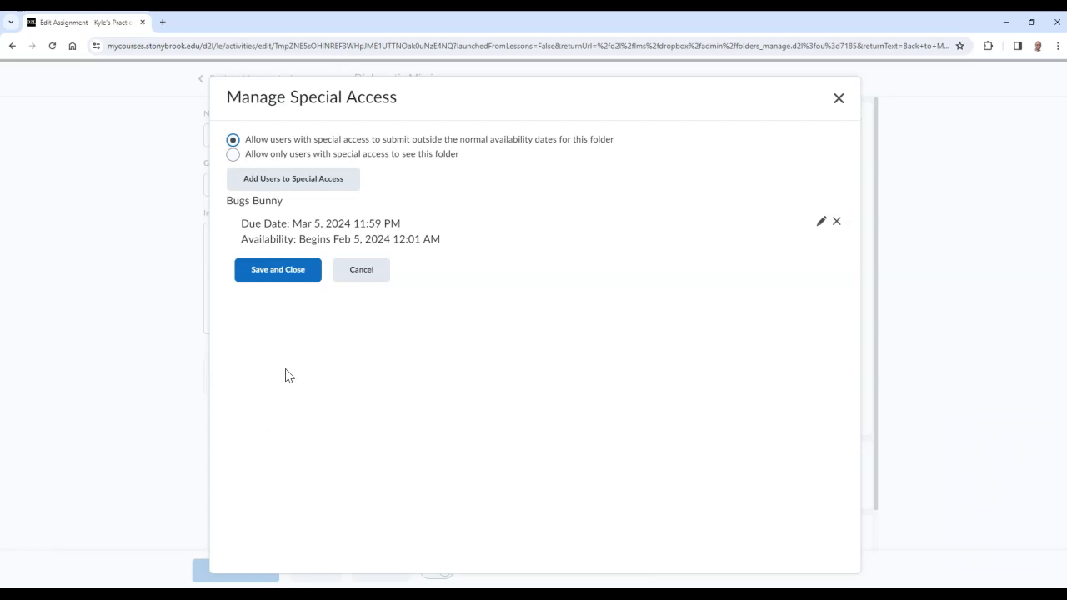
Save the special access settings, then save and close the Diplomatic Missions assignment
click(319, 275)
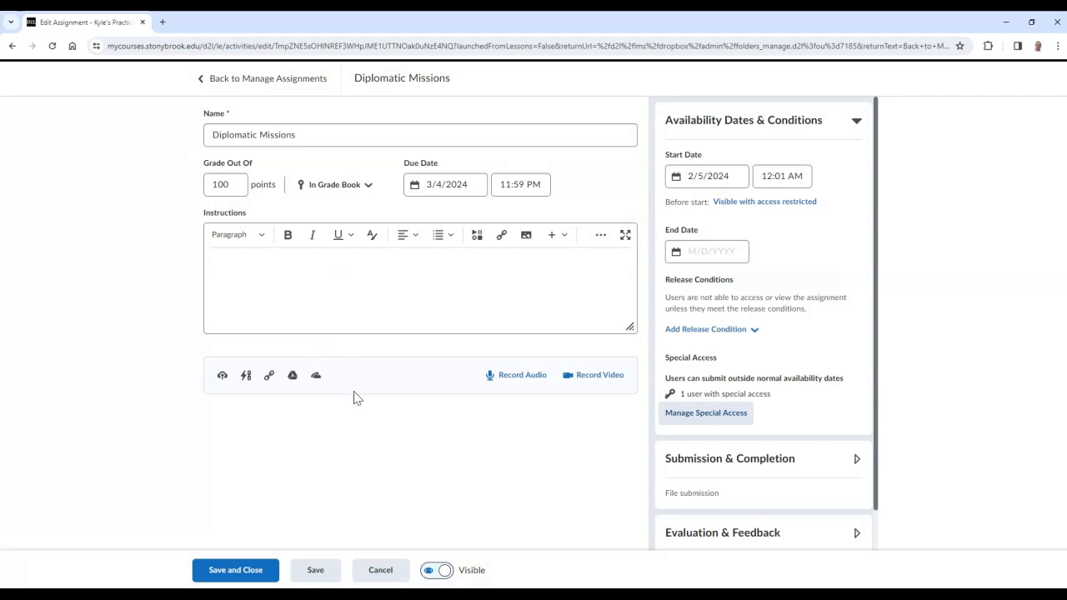
click(276, 569)
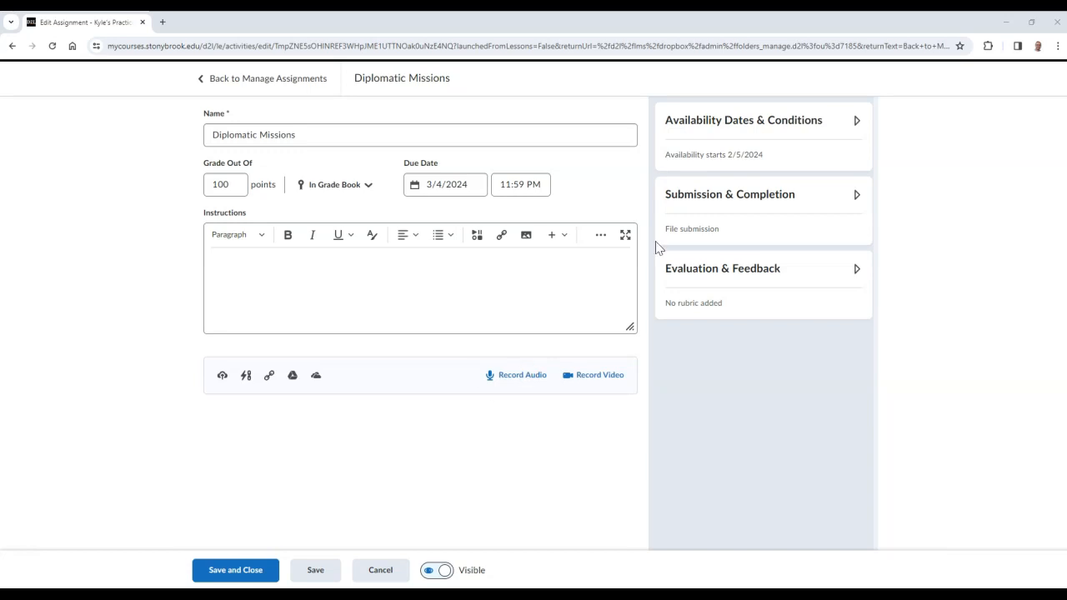
Edit the Diplomatic Missions assignment's special access to allow only users with special access to see the folder
click(756, 138)
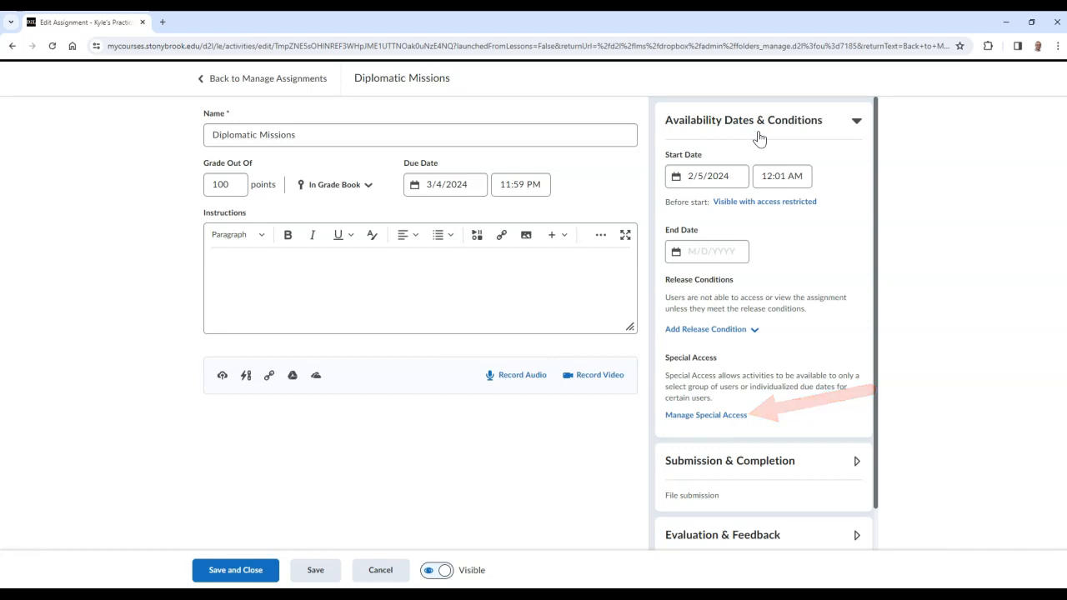
click(722, 424)
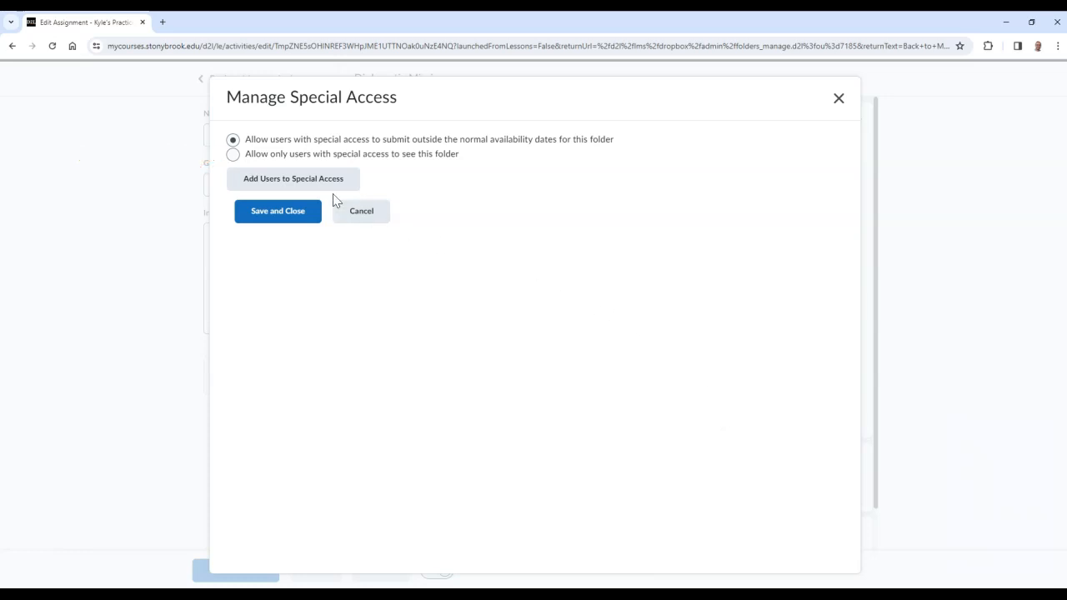
click(236, 157)
Add the fourth and fifth users in the list to the assignment's special access with the default dates and save the entry
click(360, 179)
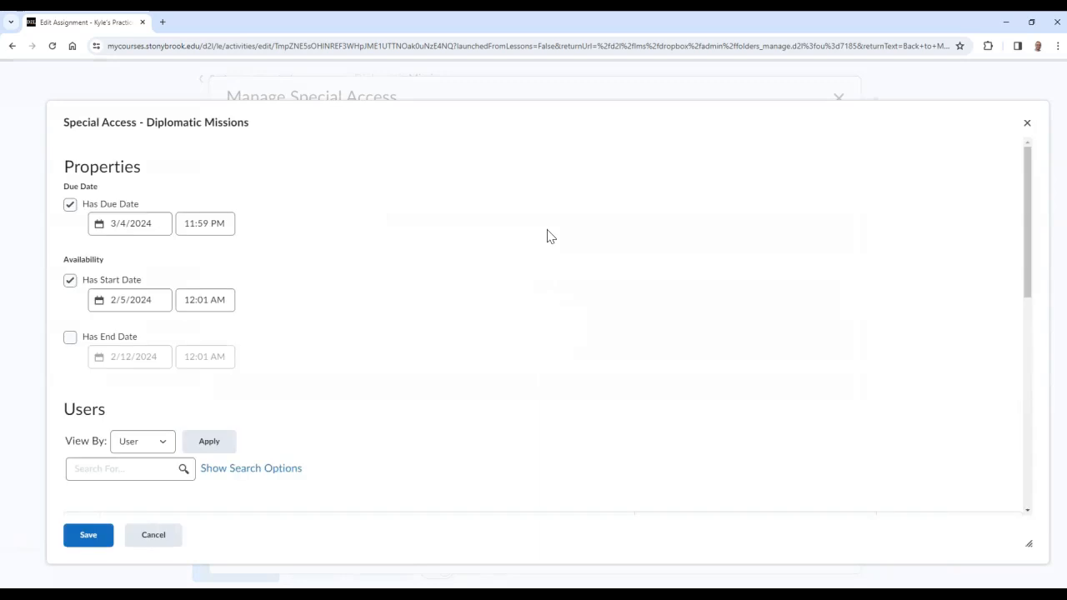
scroll(548, 237, down, 3)
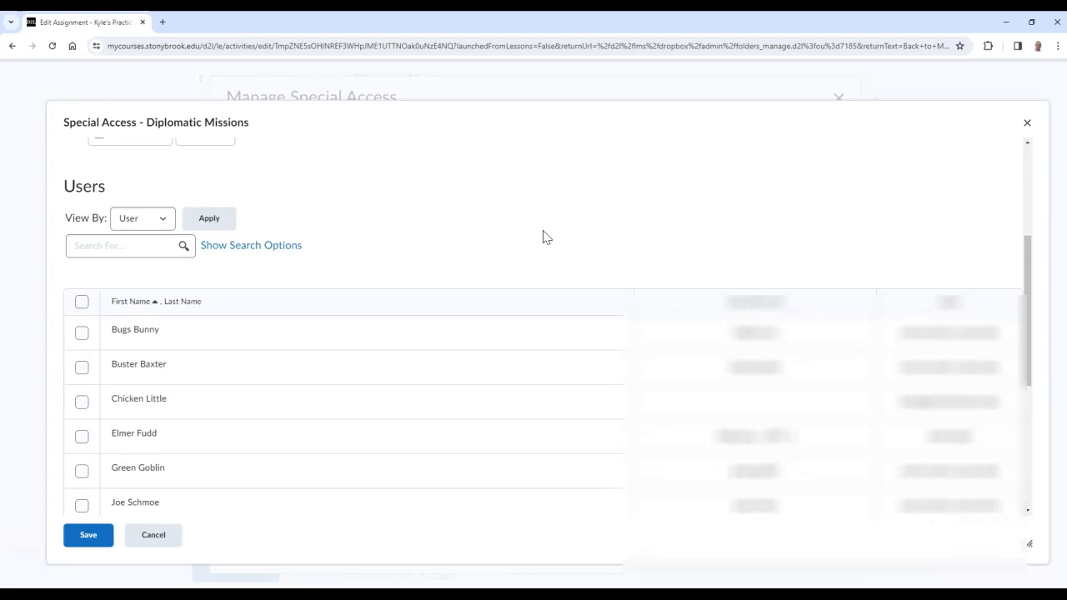
click(83, 437)
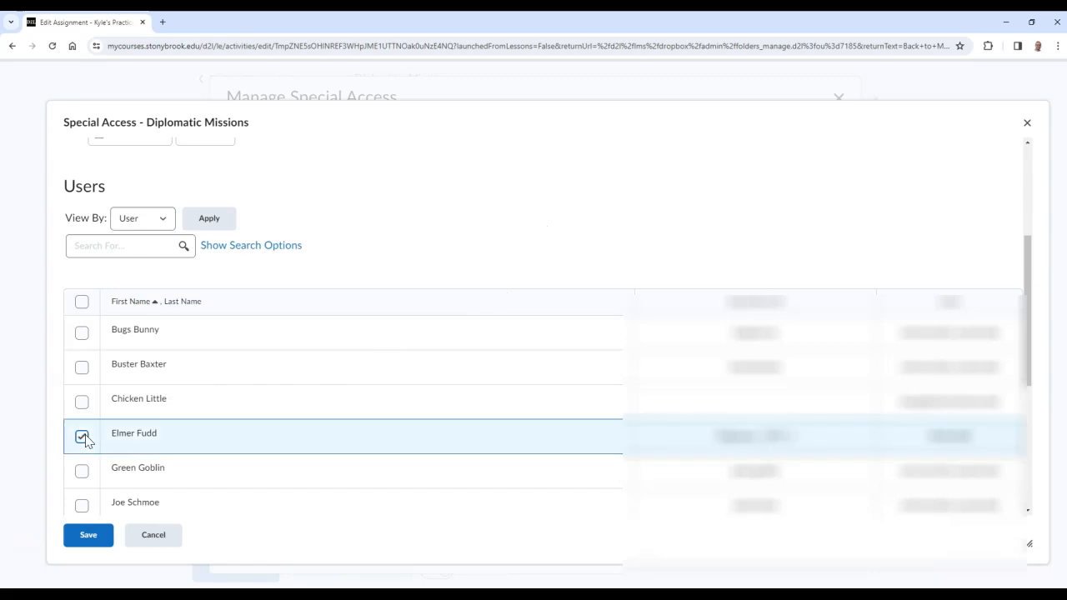
click(81, 472)
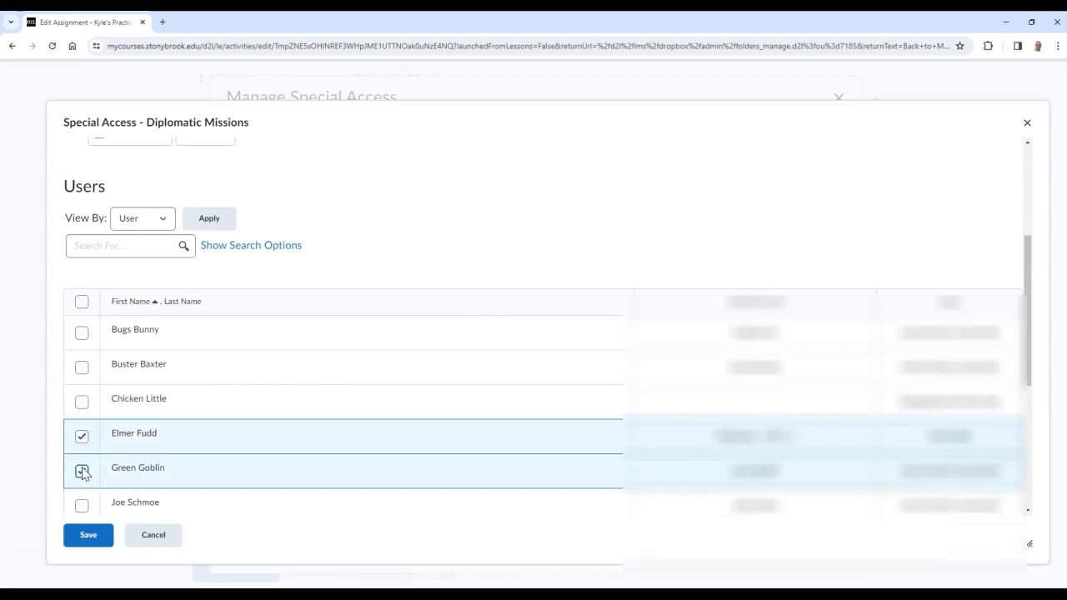
click(104, 542)
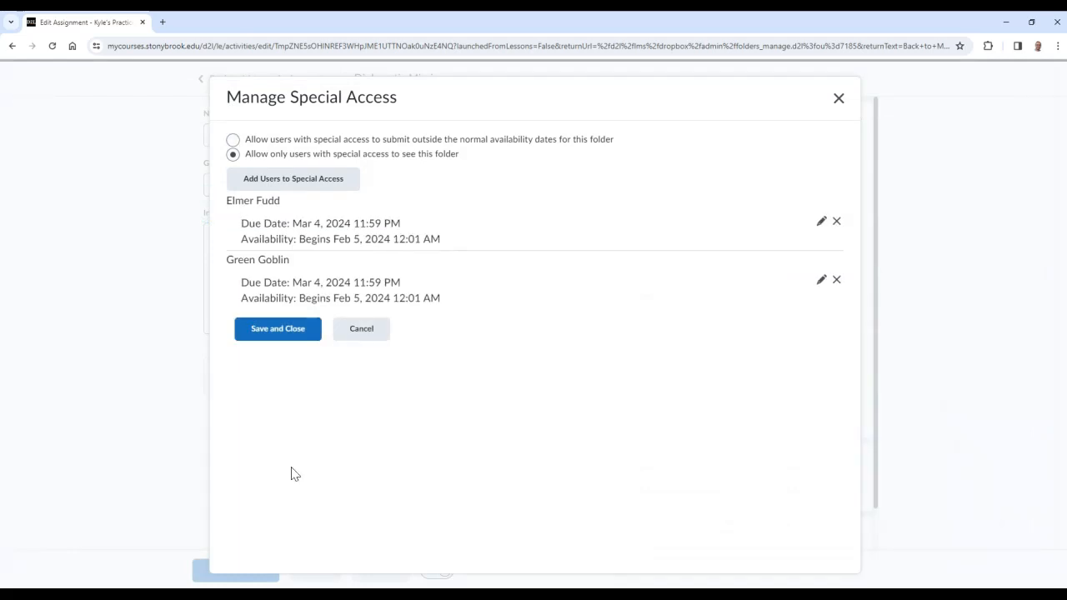
Save the restricted-visibility special access settings and close the assignment with its changes saved
right_click(291, 467)
click(292, 473)
click(305, 331)
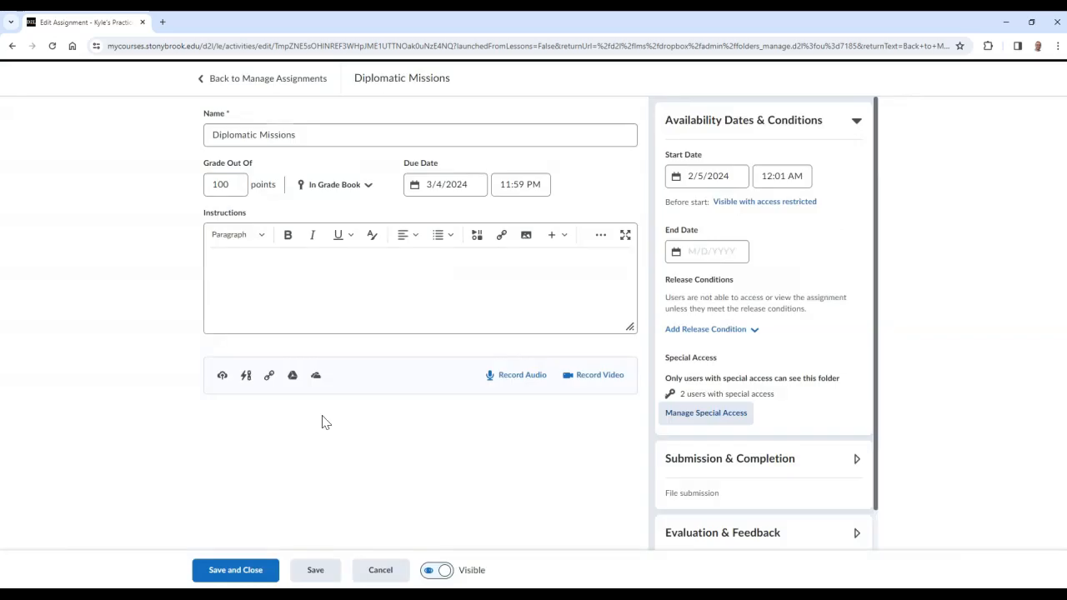
click(280, 571)
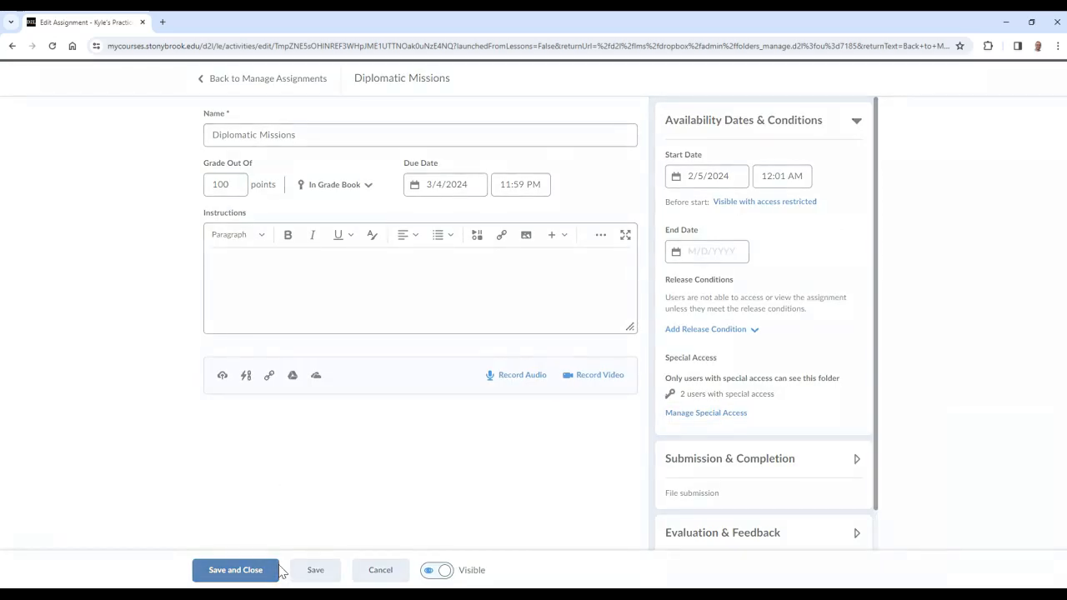